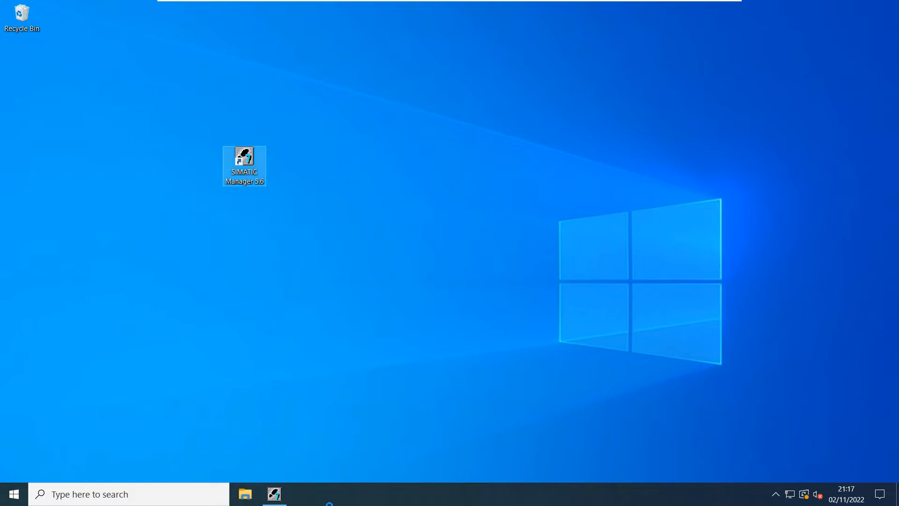
# Bring up SIMATIC Manager and maximize its window
pyautogui.click(279, 497)
pyautogui.click(279, 499)
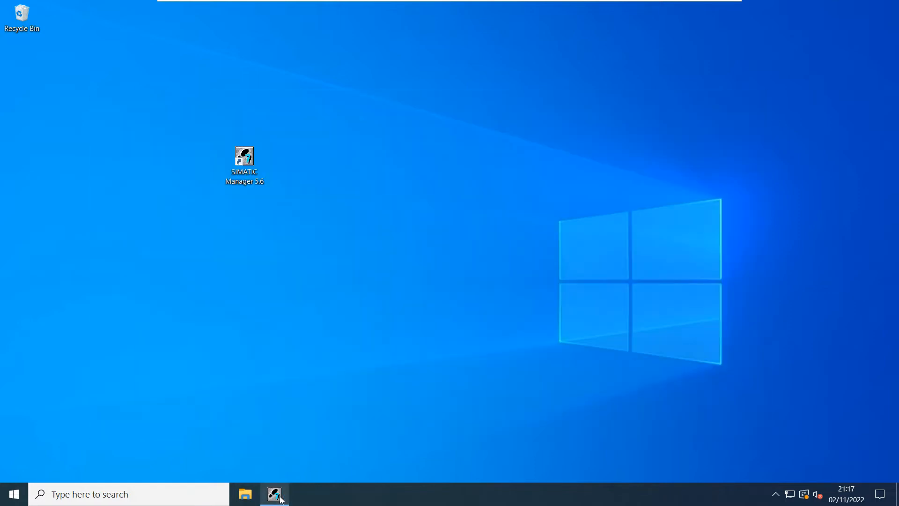
pyautogui.click(280, 499)
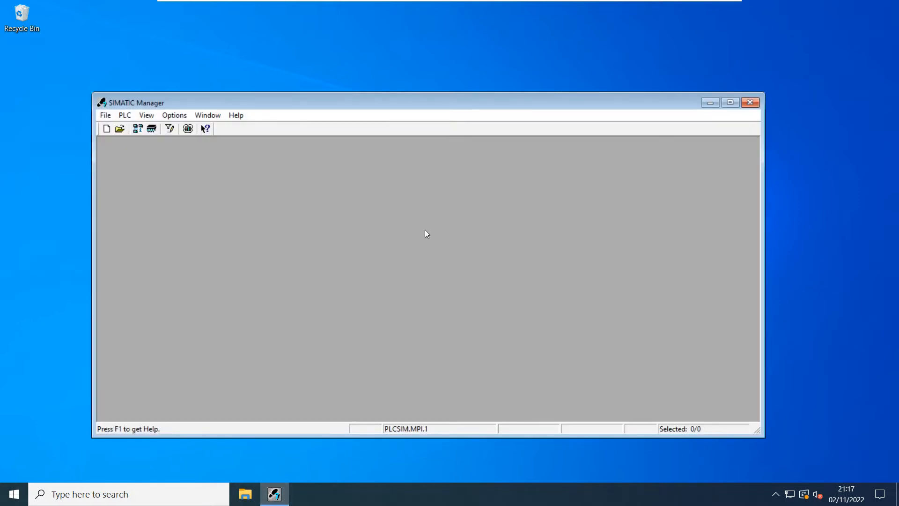
pyautogui.click(731, 103)
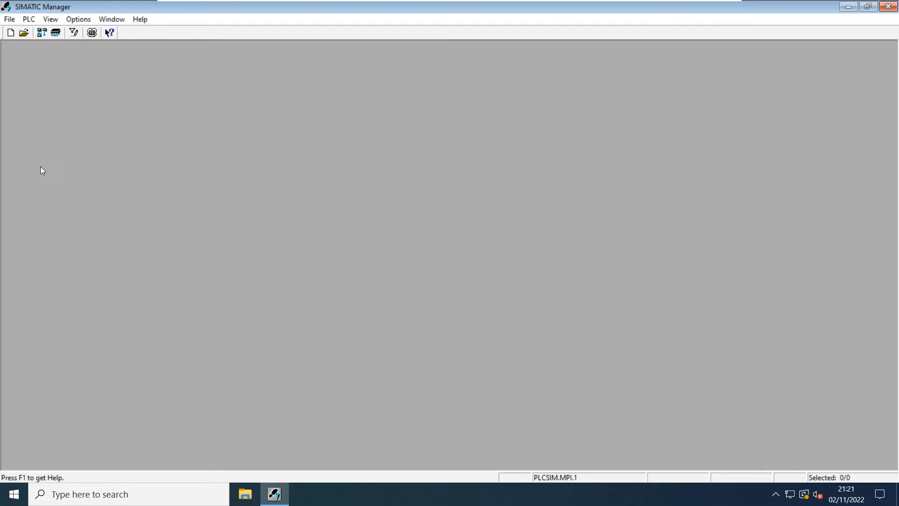
# Start a new project with the New Project wizard, keeping CPU312 as the CPU and selecting MPI address 2
pyautogui.click(10, 21)
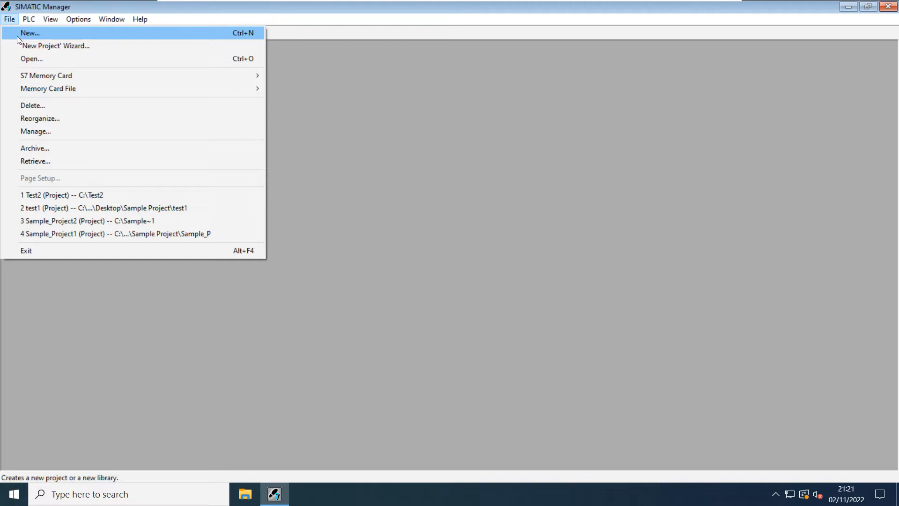
pyautogui.click(23, 46)
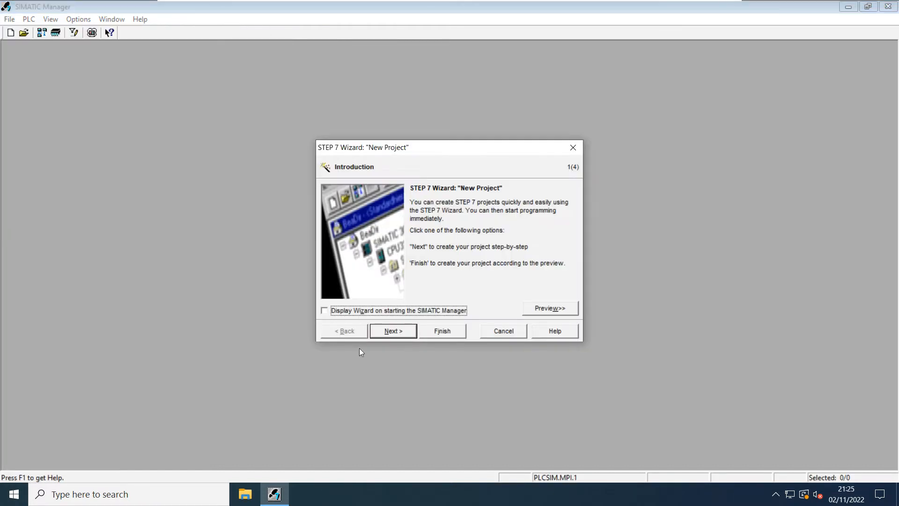
pyautogui.click(395, 335)
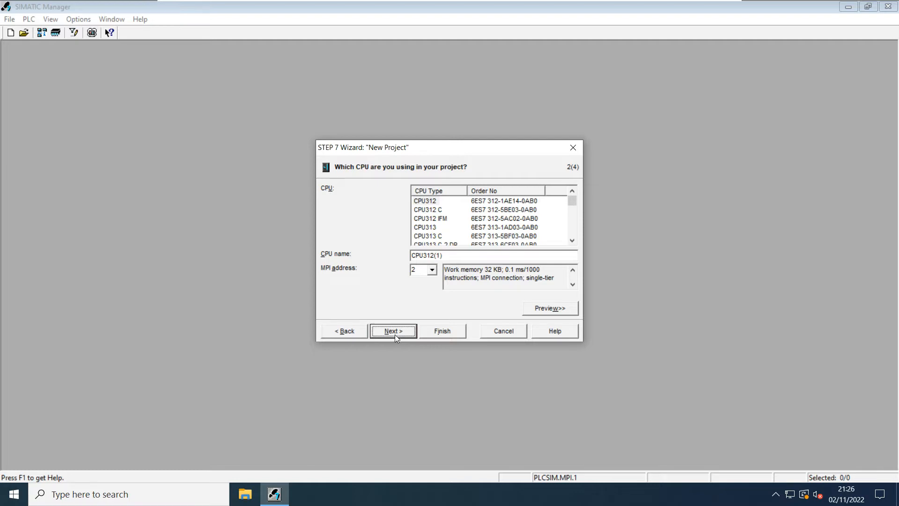
pyautogui.click(431, 270)
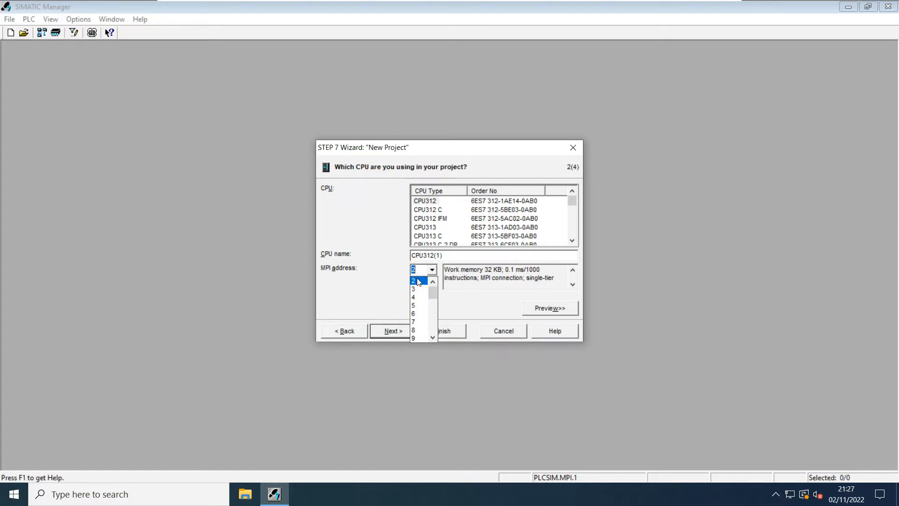
pyautogui.click(418, 282)
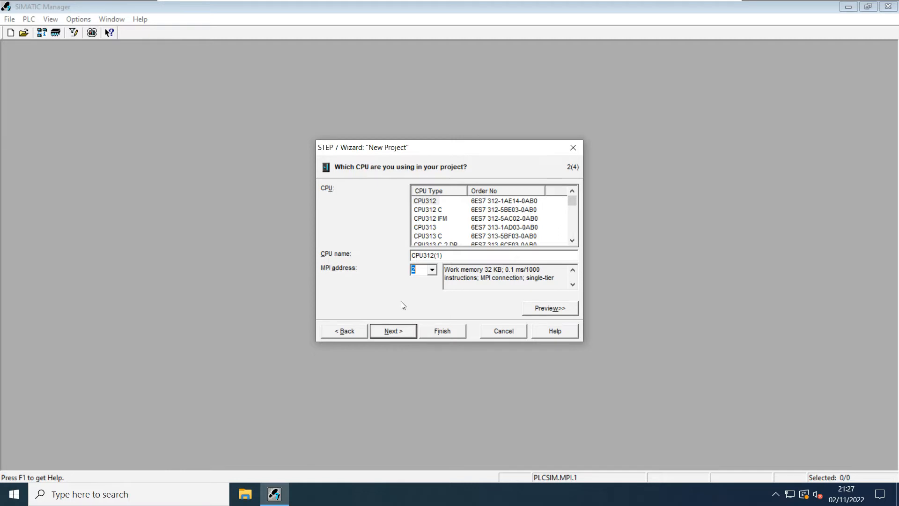
pyautogui.click(394, 331)
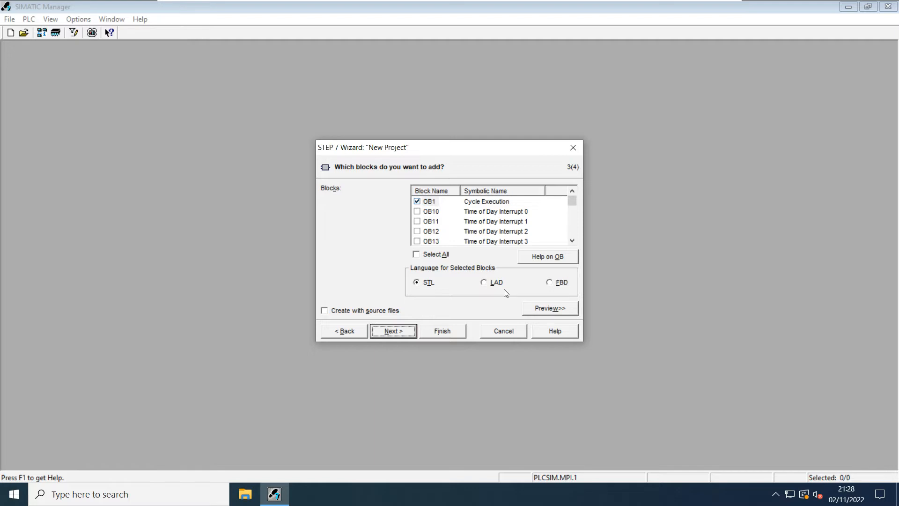
# Choose LAD as the language for block OB1, name the project my_Test and finish the wizard
pyautogui.click(485, 282)
pyautogui.click(396, 332)
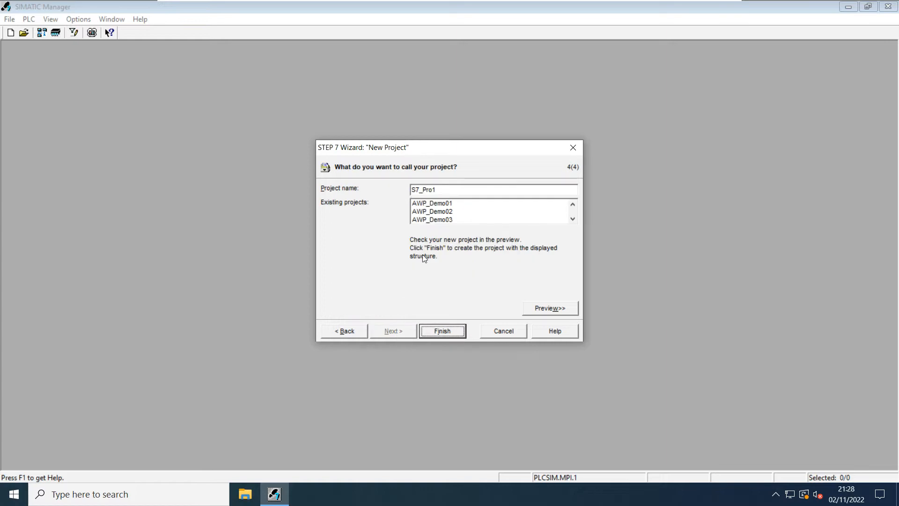
pyautogui.doubleClick(438, 190)
pyautogui.write('my_Test')
pyautogui.click(444, 333)
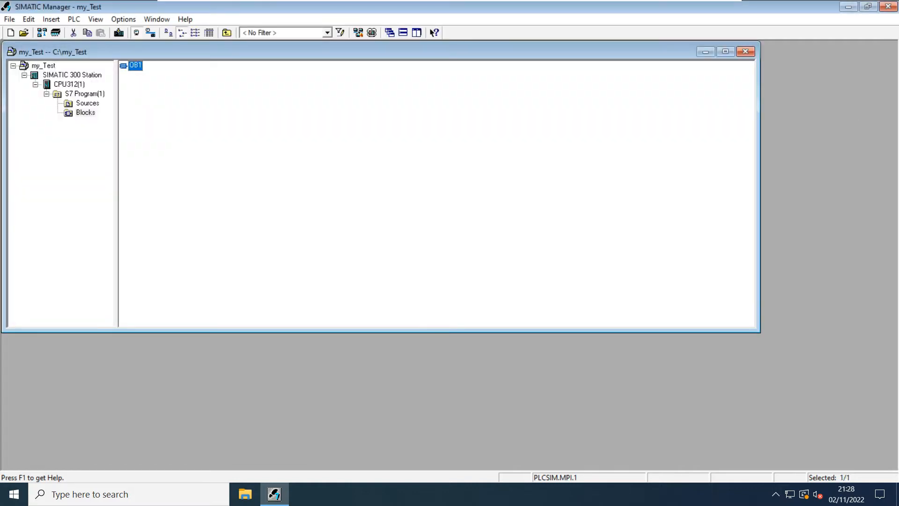
# Maximize the project window, open the hardware configuration of the SIMATIC 300 Station and enlarge the rack to show all 11 slots
pyautogui.click(725, 52)
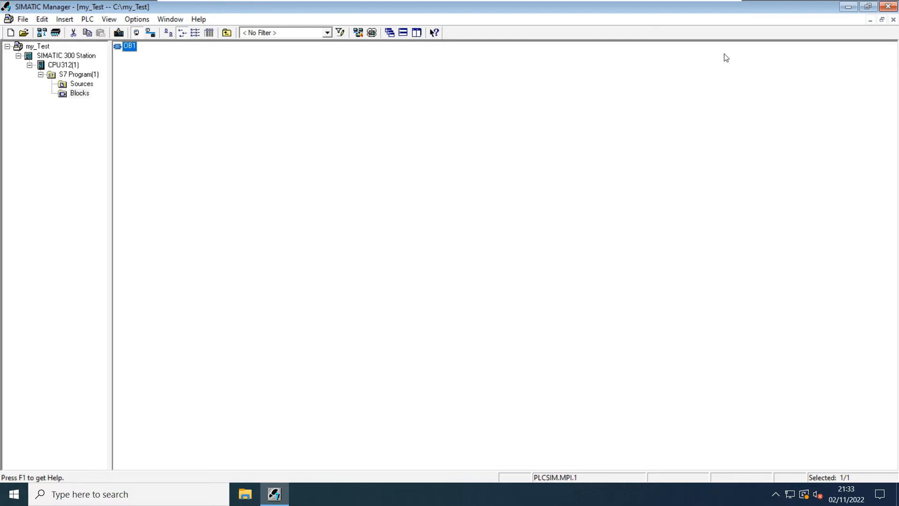
pyautogui.click(85, 56)
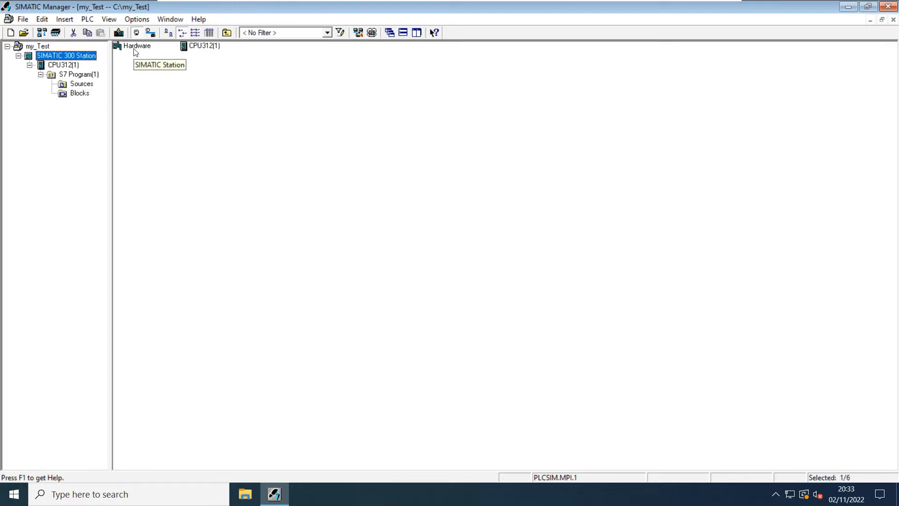
pyautogui.click(137, 48)
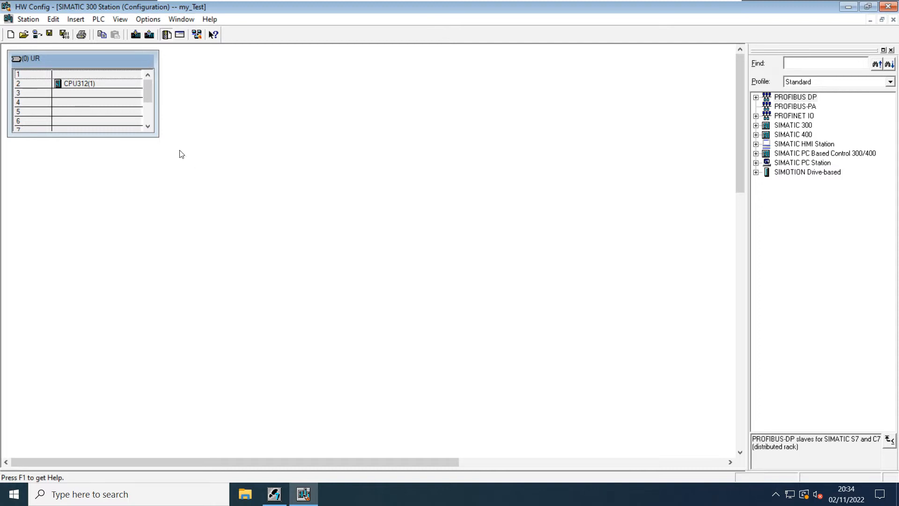
pyautogui.moveTo(161, 139); pyautogui.dragTo(591, 191)
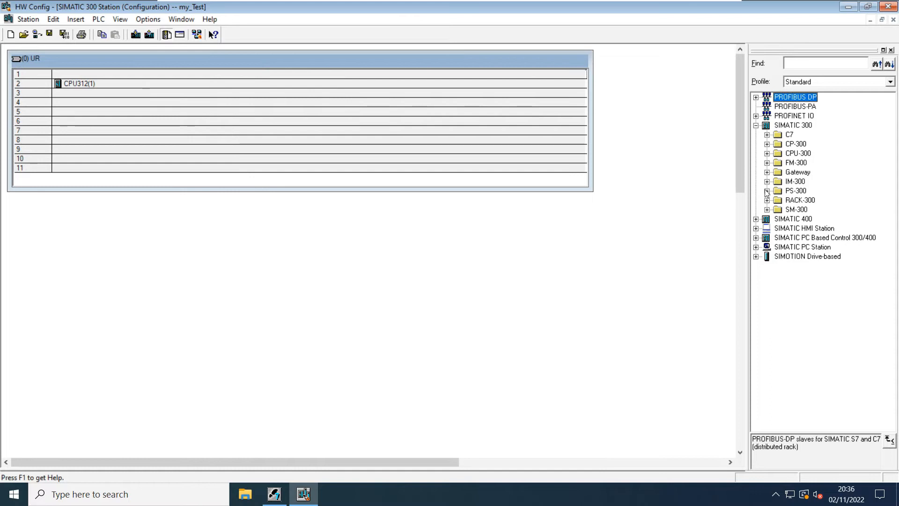
# Try to insert a PS 307 10A power supply from the PS-300 catalog folder into rack slots 3 and 4
pyautogui.click(767, 191)
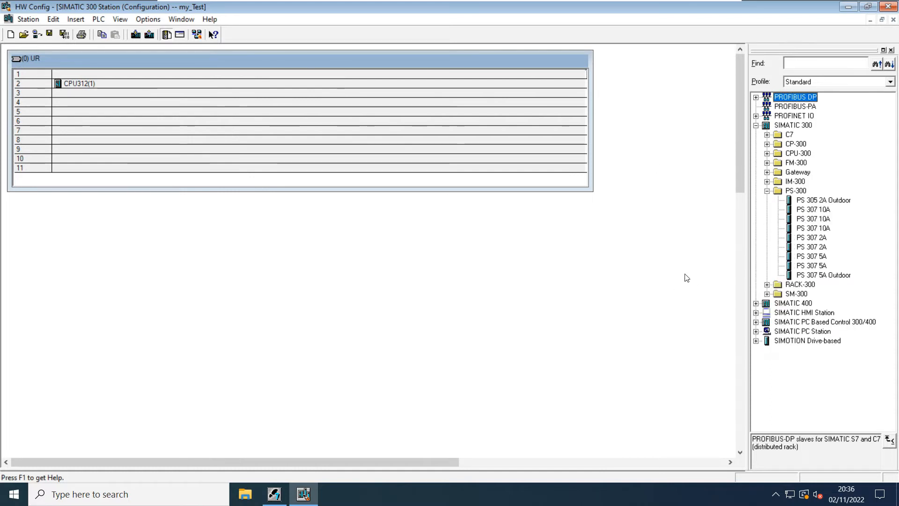
pyautogui.click(72, 94)
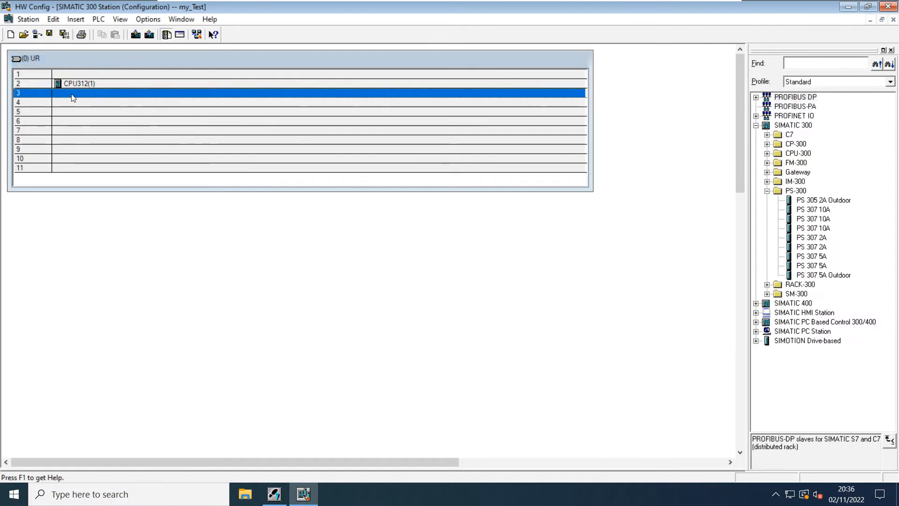
pyautogui.doubleClick(812, 211)
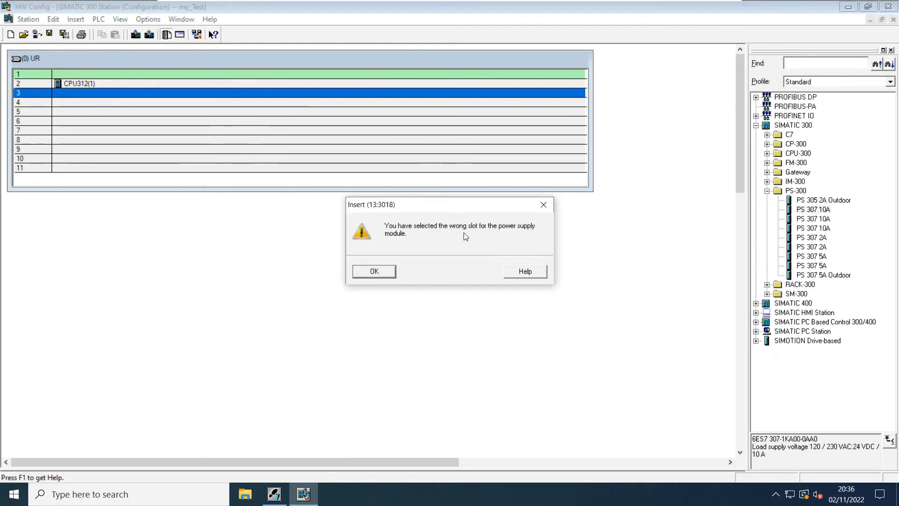
pyautogui.click(374, 271)
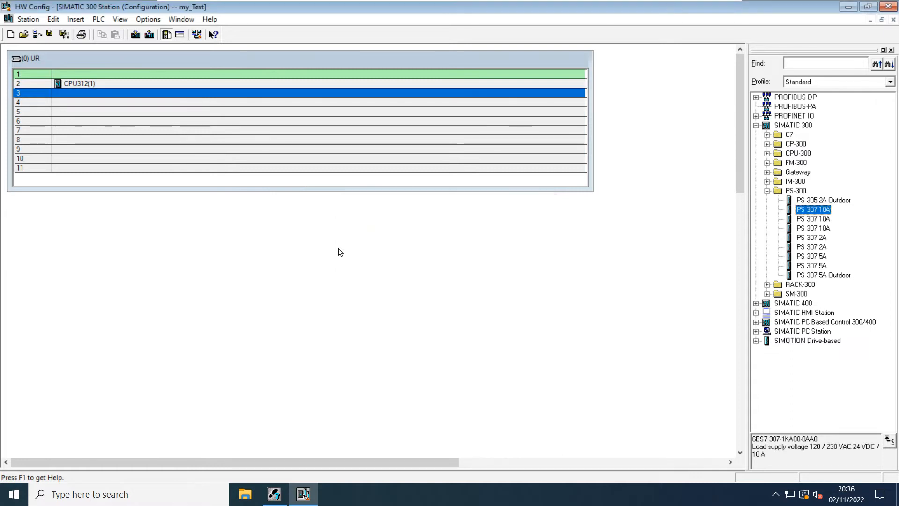
pyautogui.click(86, 103)
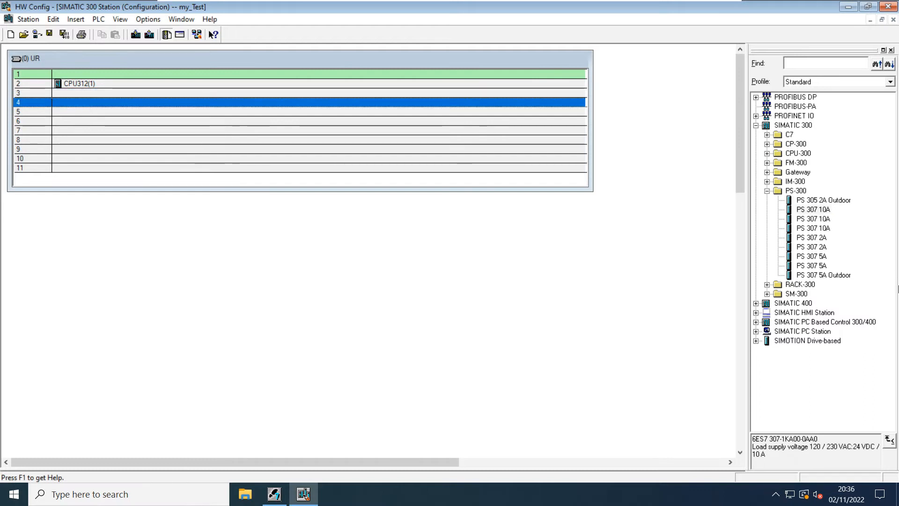
pyautogui.click(802, 218)
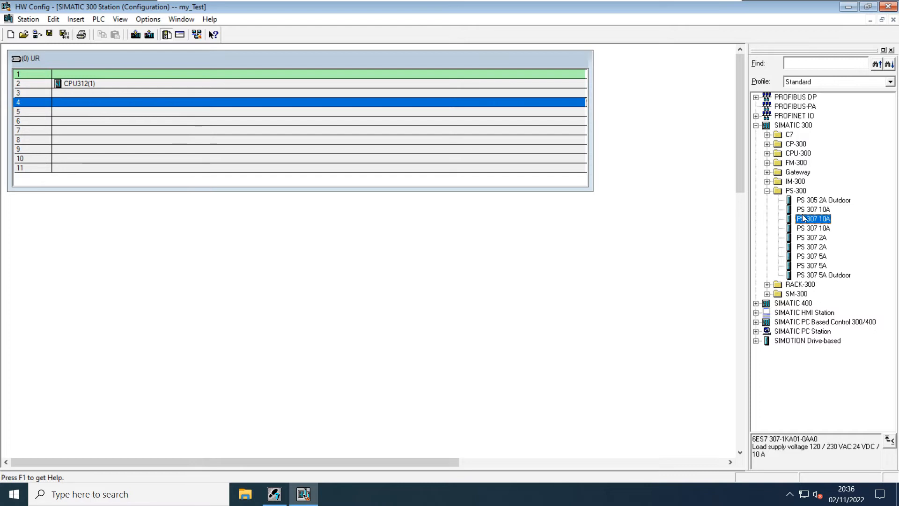
pyautogui.doubleClick(803, 218)
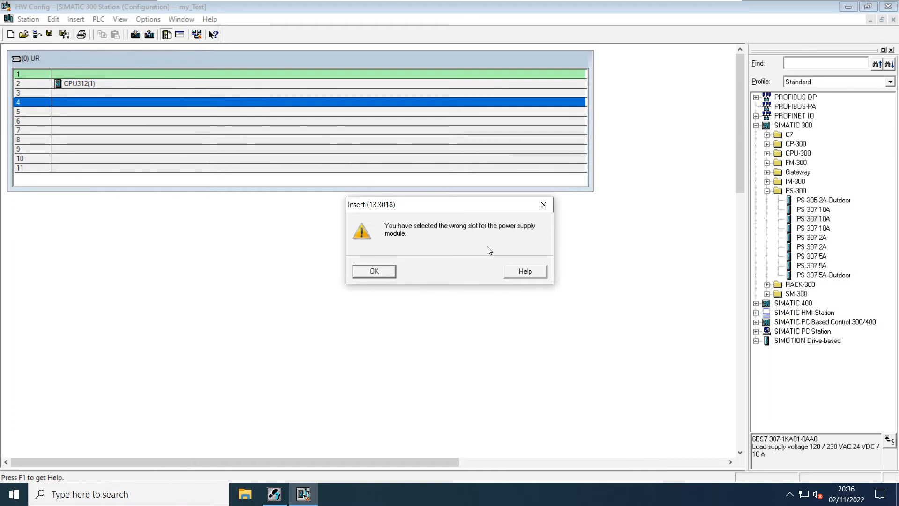
pyautogui.click(373, 271)
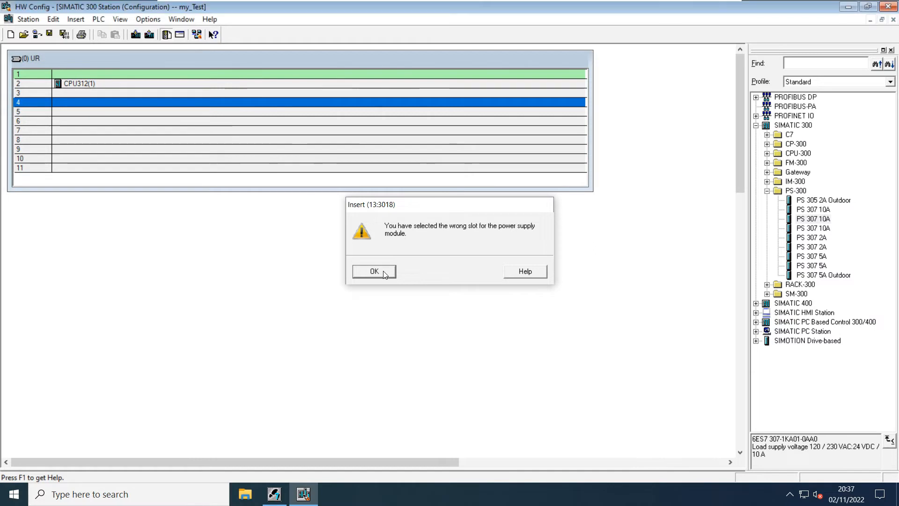
# Insert a PS 307 10A power supply in slot 1 and an SM 321 DI16xDC24V digital input module in slot 4
pyautogui.click(102, 73)
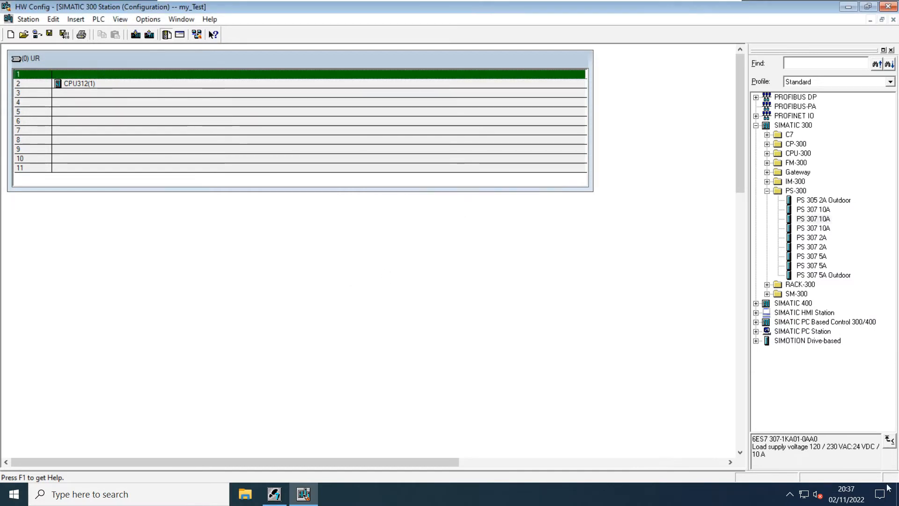
pyautogui.doubleClick(815, 237)
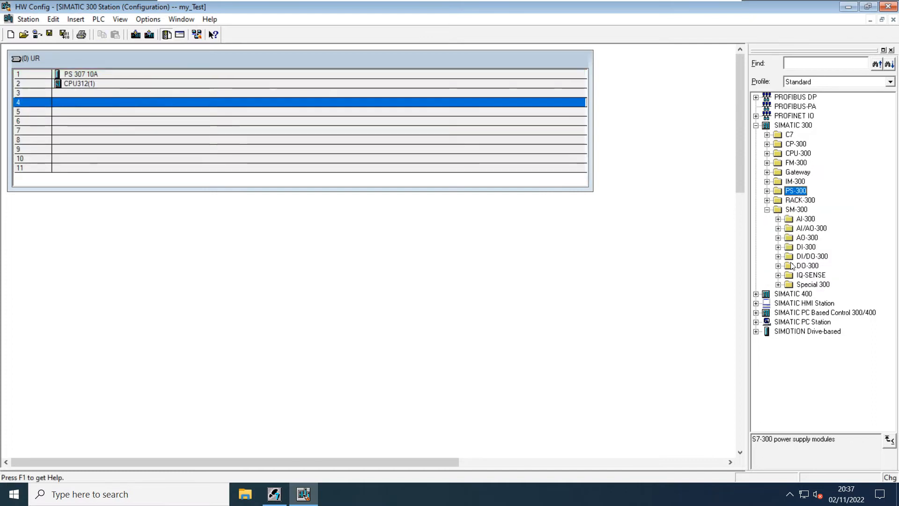
pyautogui.click(778, 247)
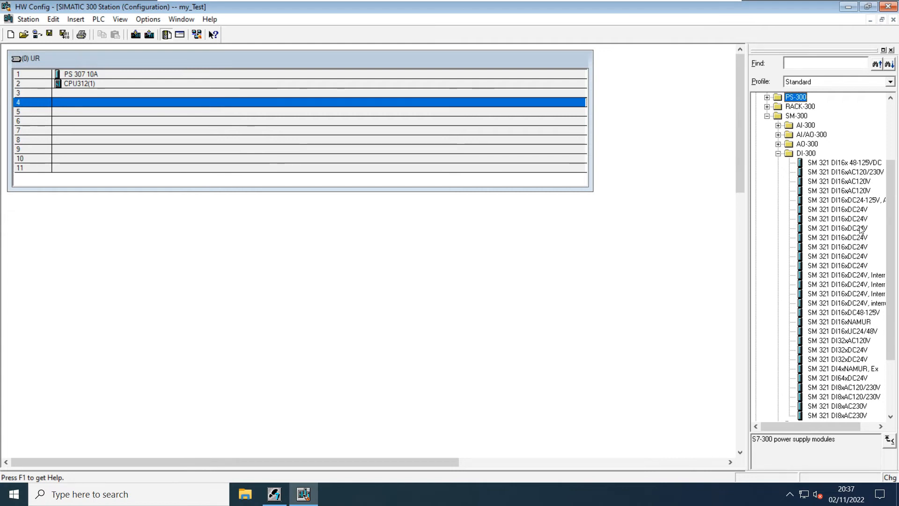
pyautogui.doubleClick(846, 228)
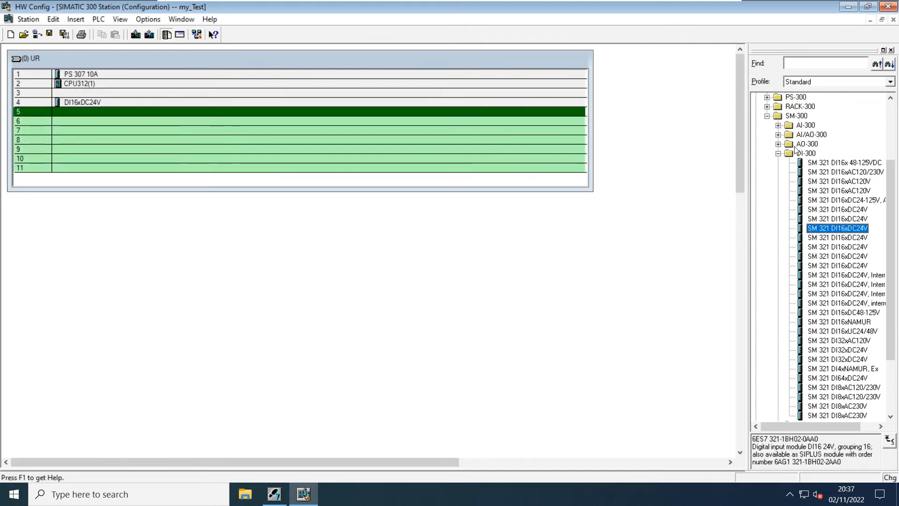
# Insert an SM 322 DO64xDC24V/0.3A digital output module from the DO-300 catalog folder in slot 5
pyautogui.click(779, 154)
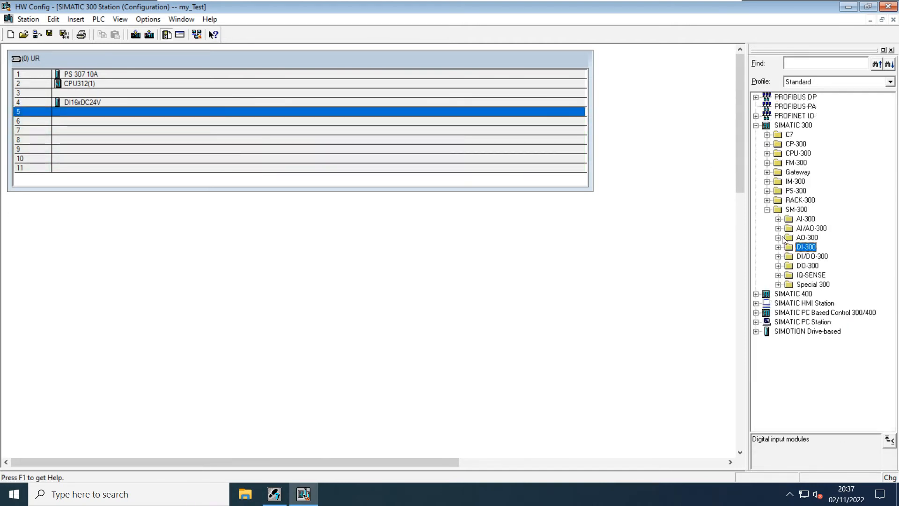
pyautogui.click(778, 266)
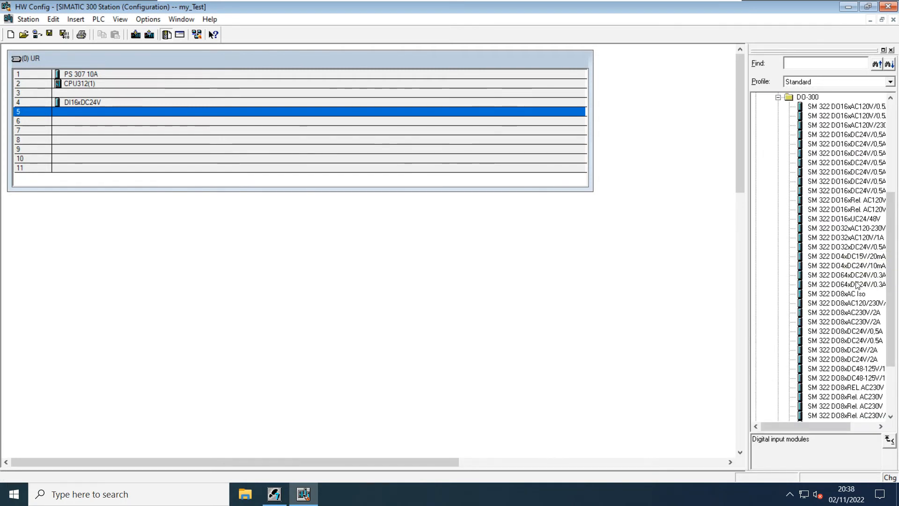
pyautogui.doubleClick(843, 284)
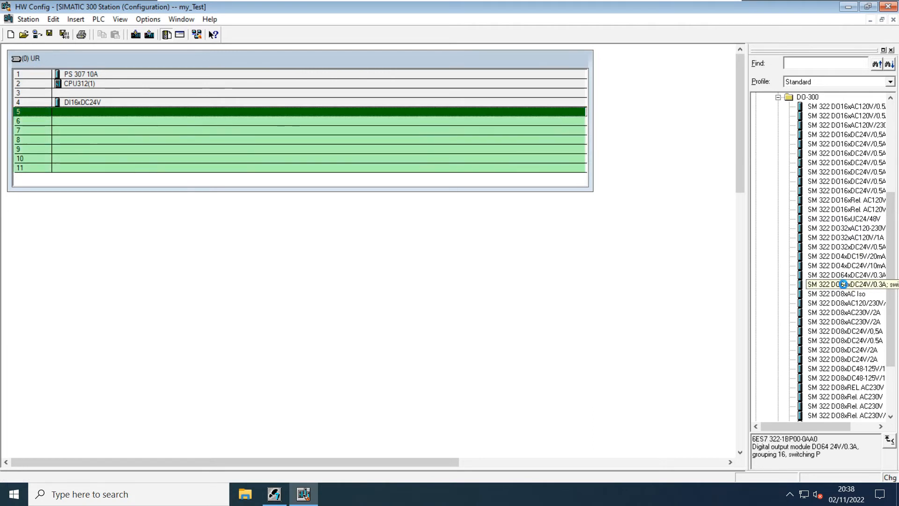
pyautogui.click(311, 308)
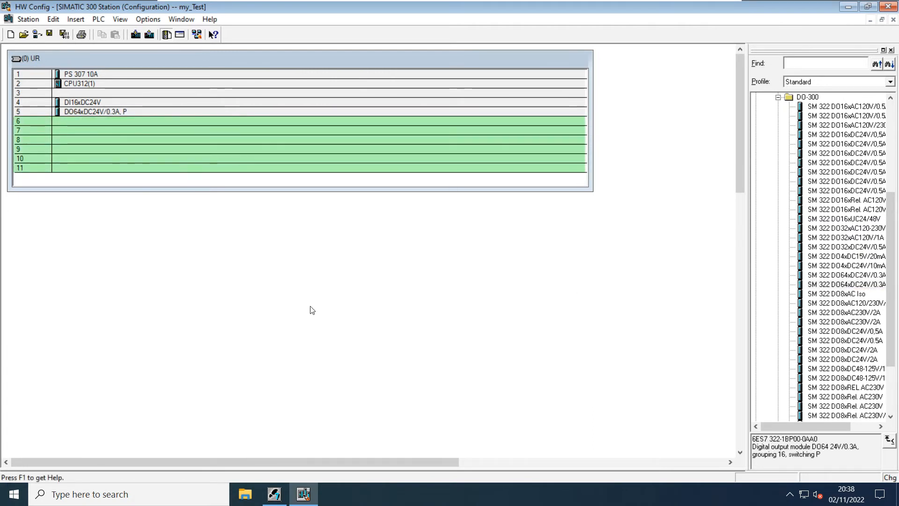
# In SIMATIC Manager, open the PG/PC interface settings, turn on the module simulation and bring up the S7-PLCSIM window
pyautogui.click(137, 19)
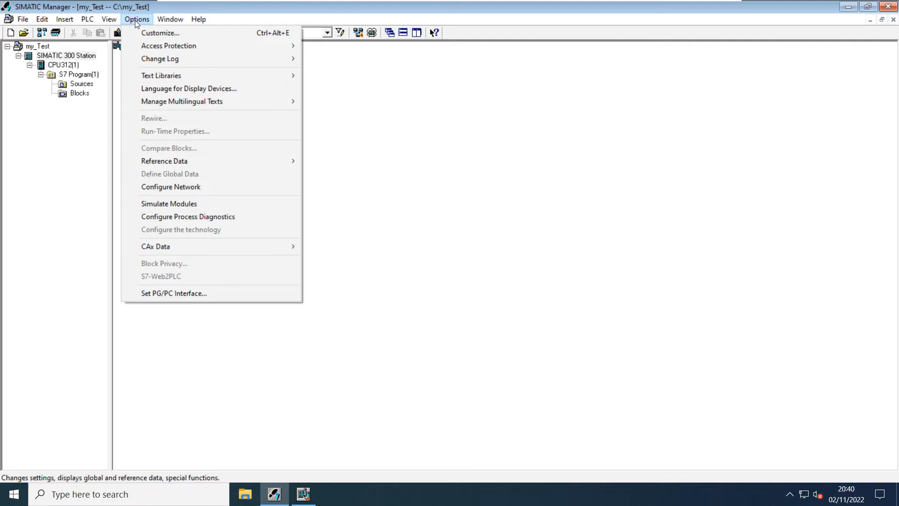
pyautogui.click(186, 297)
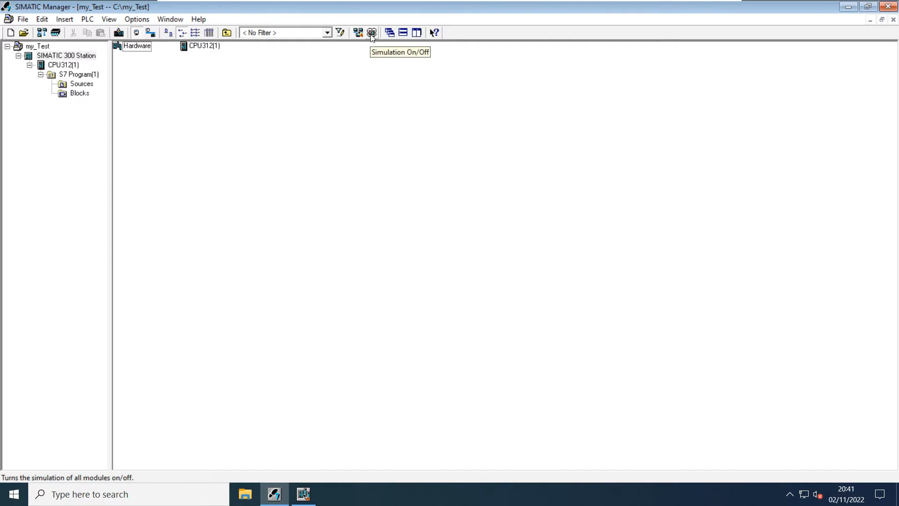
pyautogui.click(372, 34)
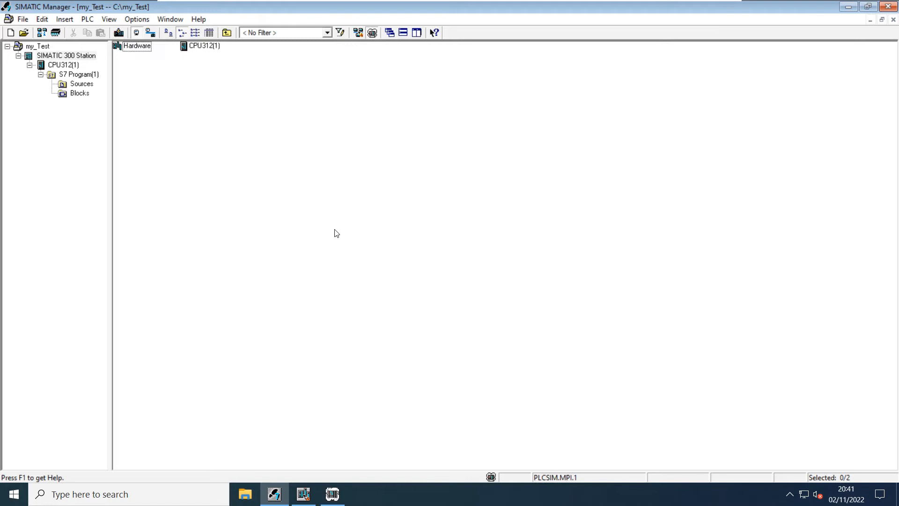
pyautogui.click(332, 496)
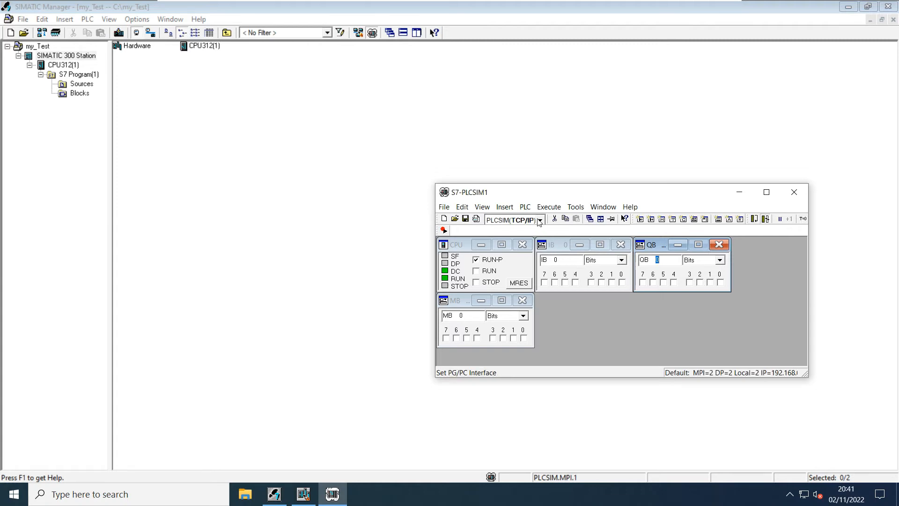
# In HW Config, download the station configuration to CPU312(1) through the accessible node at MPI address 2 and restart the module
pyautogui.click(539, 220)
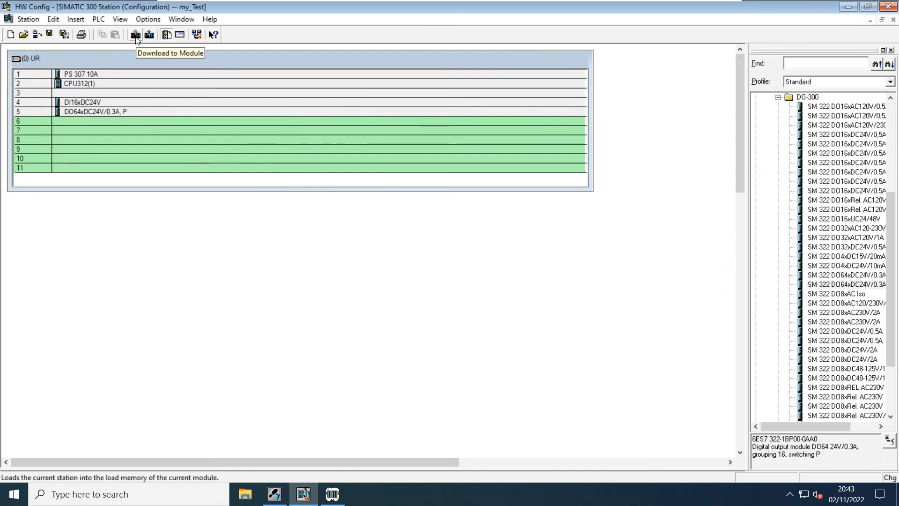
pyautogui.click(136, 35)
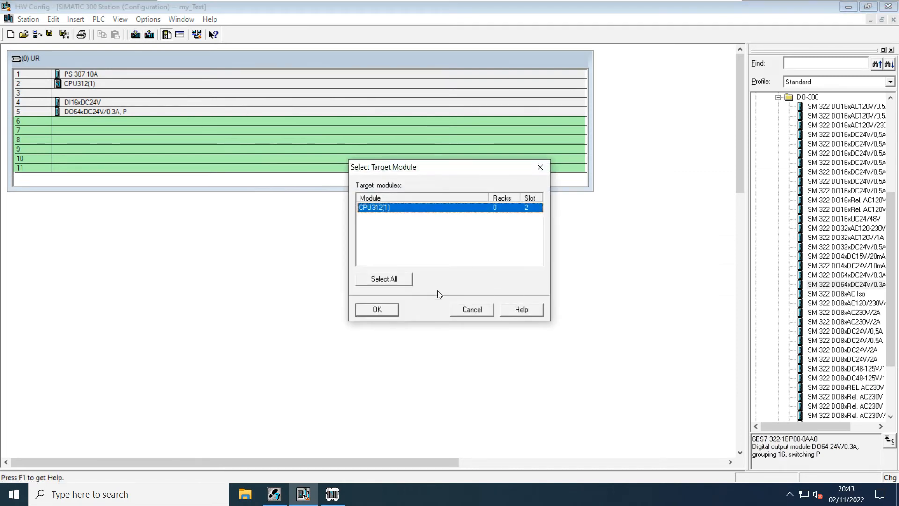
pyautogui.click(377, 309)
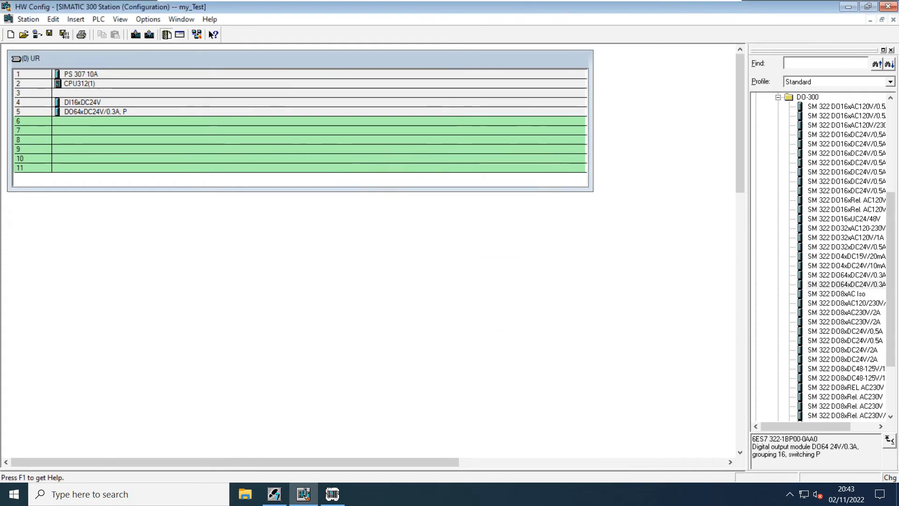
pyautogui.click(421, 321)
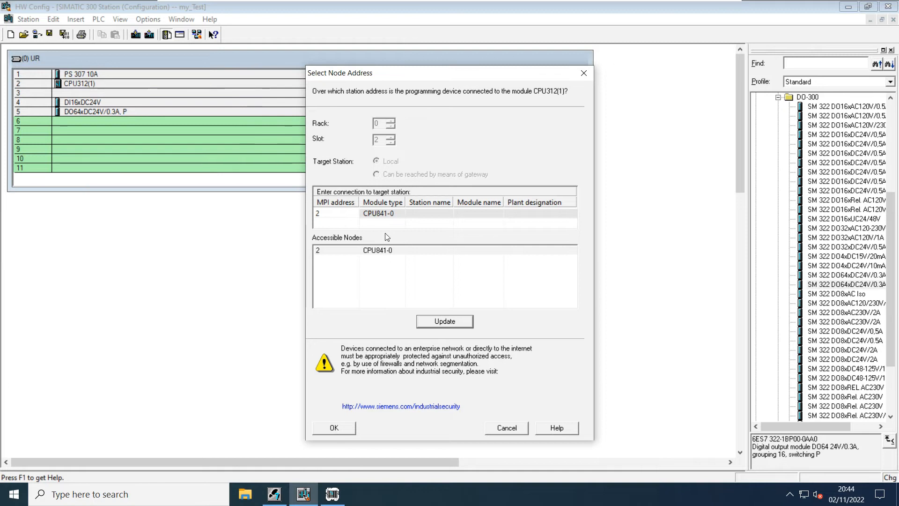
pyautogui.click(380, 250)
pyautogui.click(334, 427)
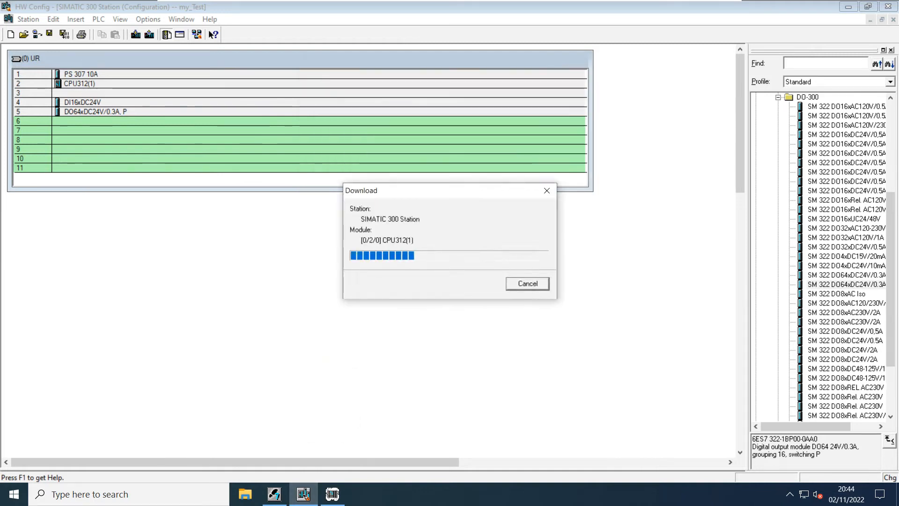
pyautogui.click(372, 305)
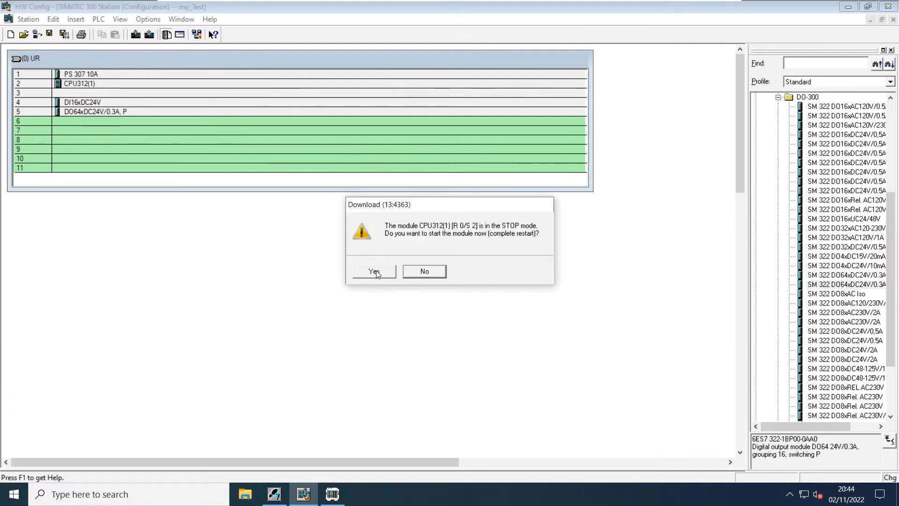
pyautogui.click(379, 274)
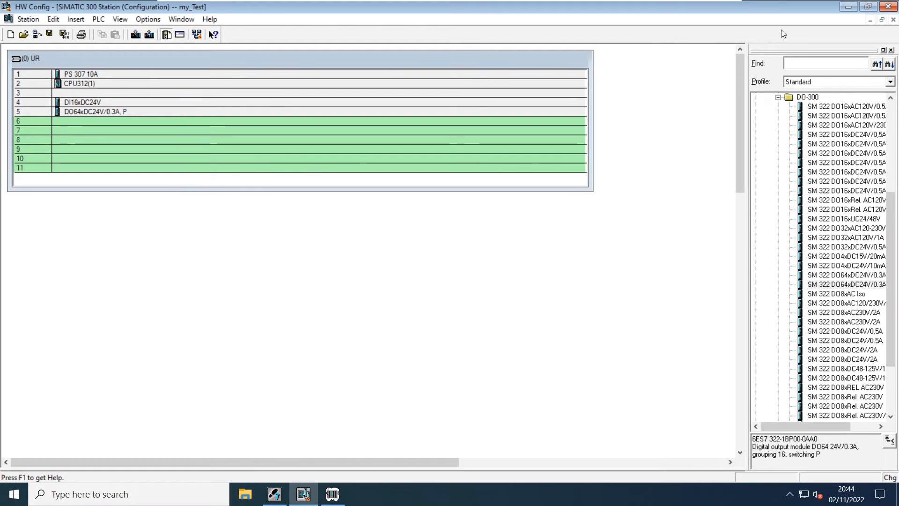
# Close the hardware configuration and view block OB1 of the S7 program in the LAD/STL/FBD editor
pyautogui.click(889, 7)
pyautogui.click(385, 267)
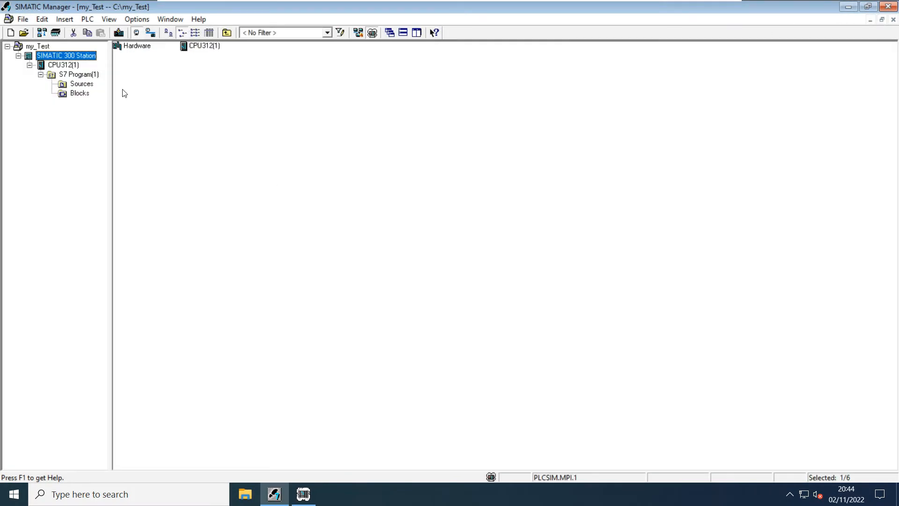
pyautogui.click(80, 94)
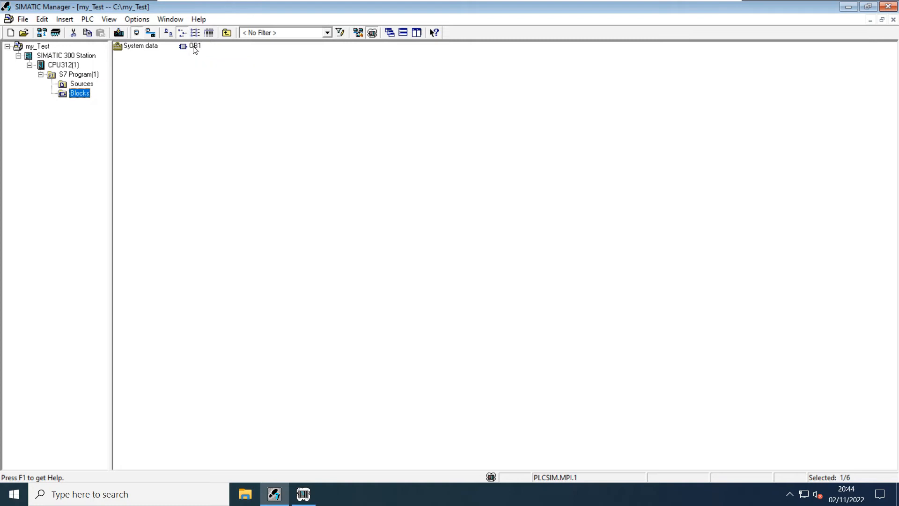
pyautogui.click(195, 46)
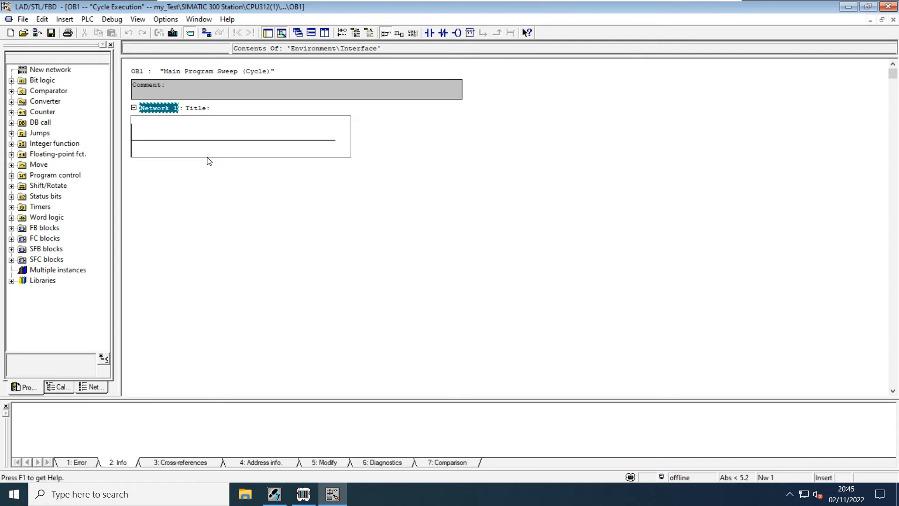
pyautogui.click(888, 6)
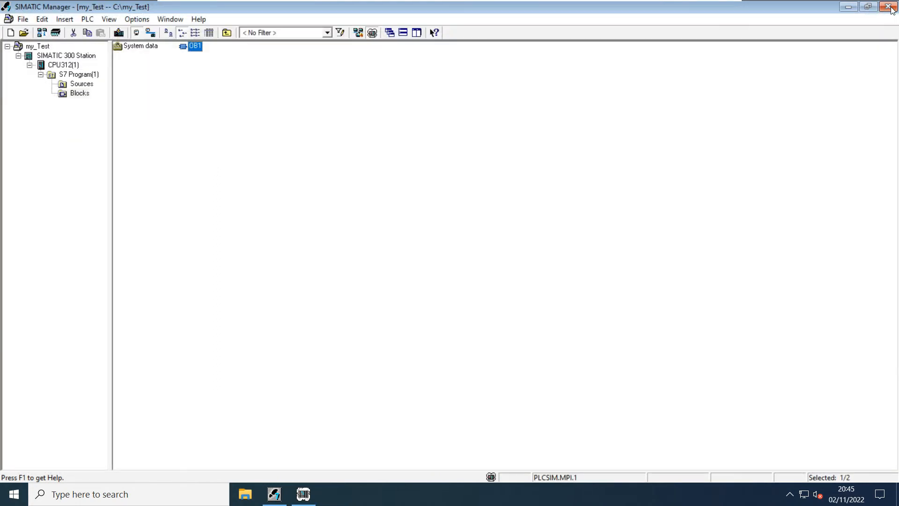
# Close the my_Test project and create a new project named Mytet1 in C:\
pyautogui.click(893, 19)
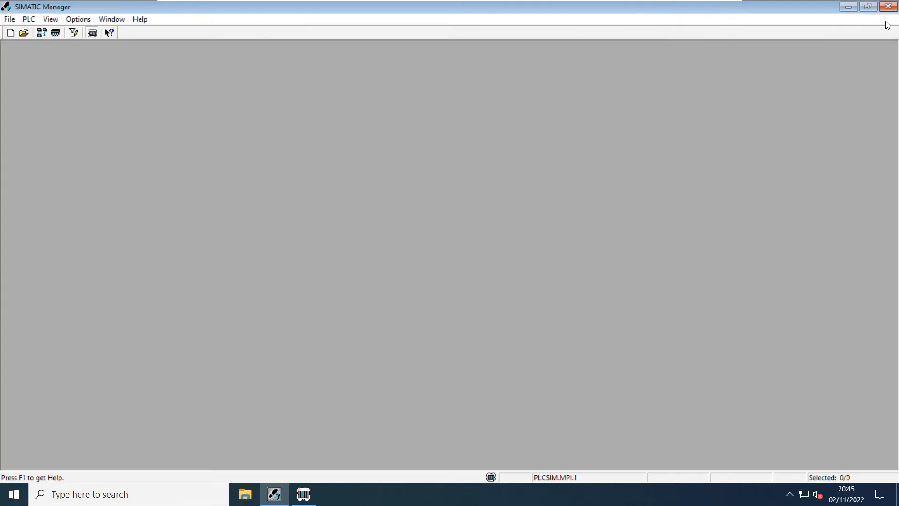
pyautogui.click(5, 21)
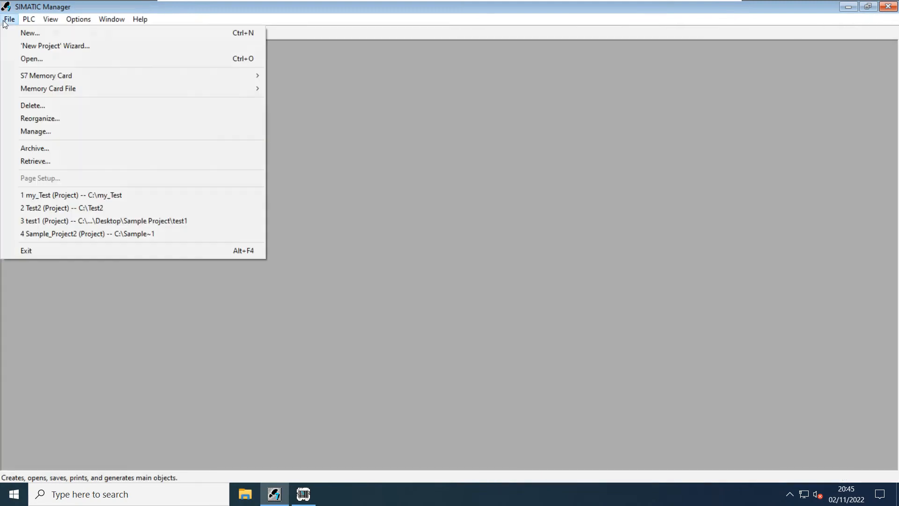
pyautogui.click(26, 34)
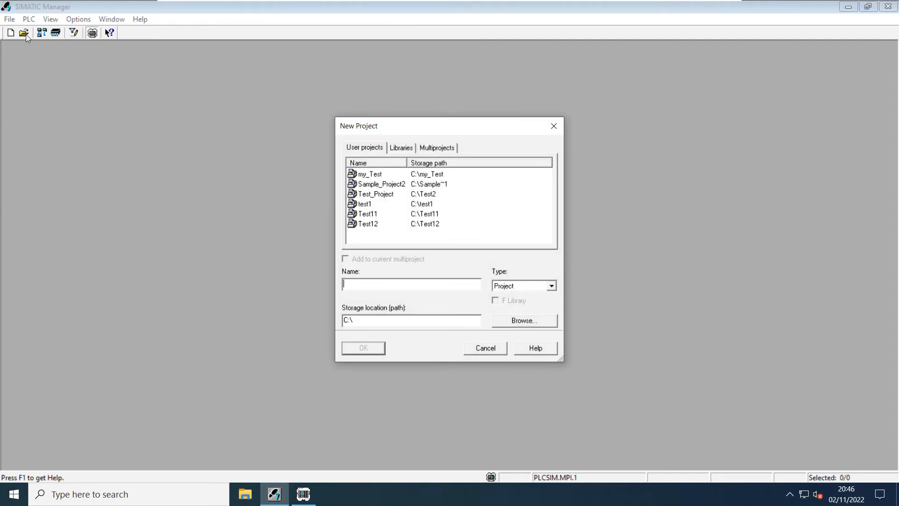
pyautogui.write('Mytet1')
pyautogui.click(372, 348)
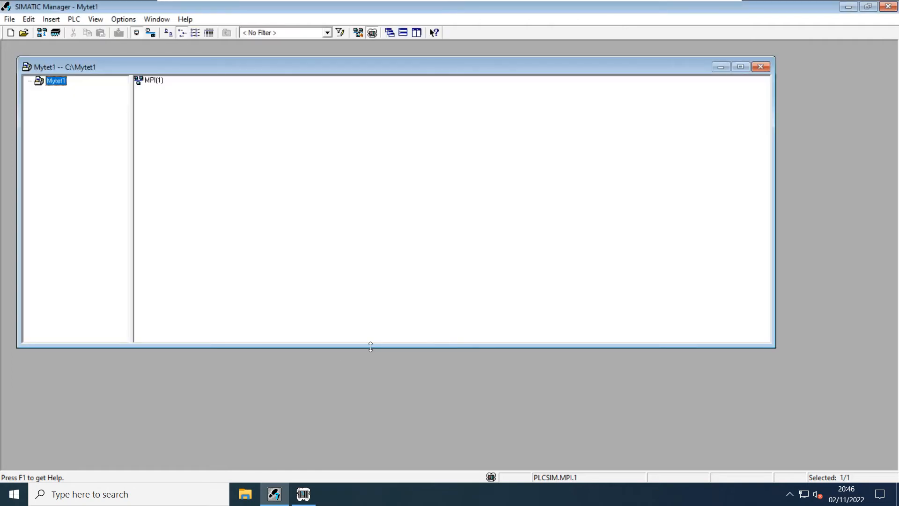
# Insert a SIMATIC 300 station into the Mytet1 project with its default name and select it in the project tree
pyautogui.rightClick(39, 47)
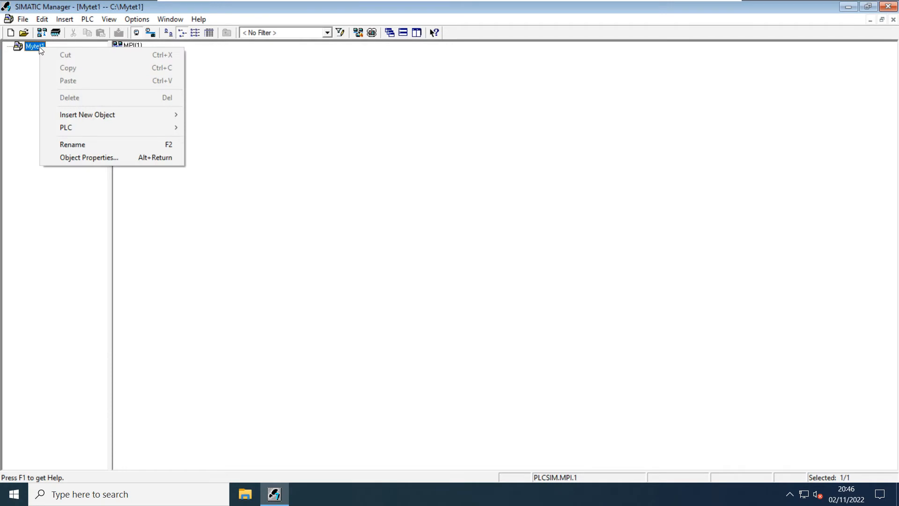
pyautogui.moveTo(143, 128)
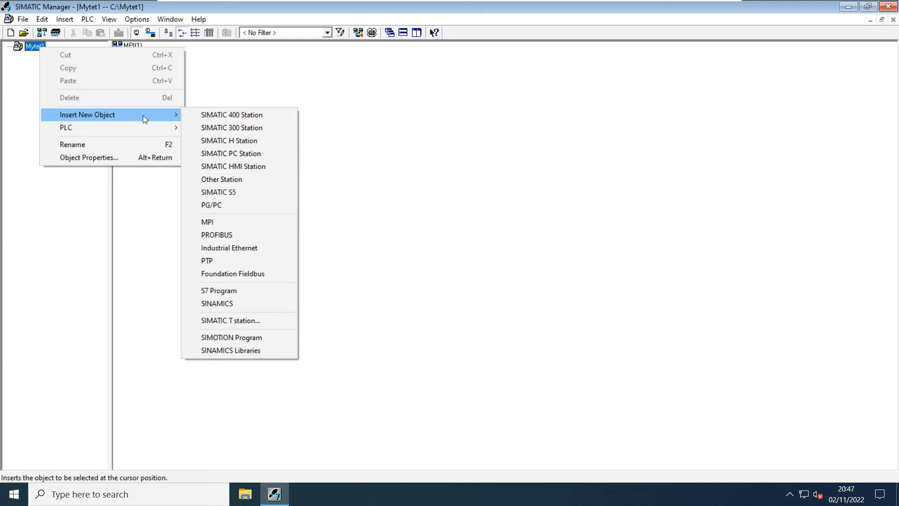
pyautogui.click(210, 127)
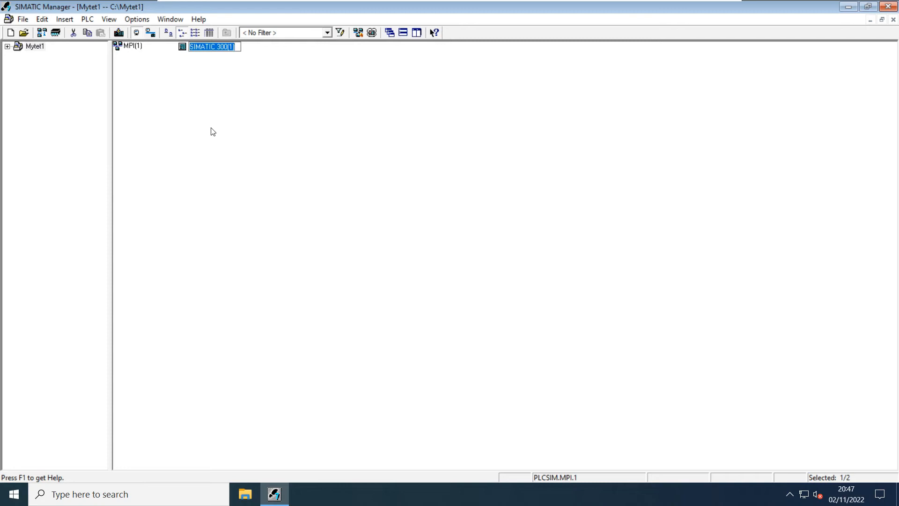
pyautogui.click(186, 73)
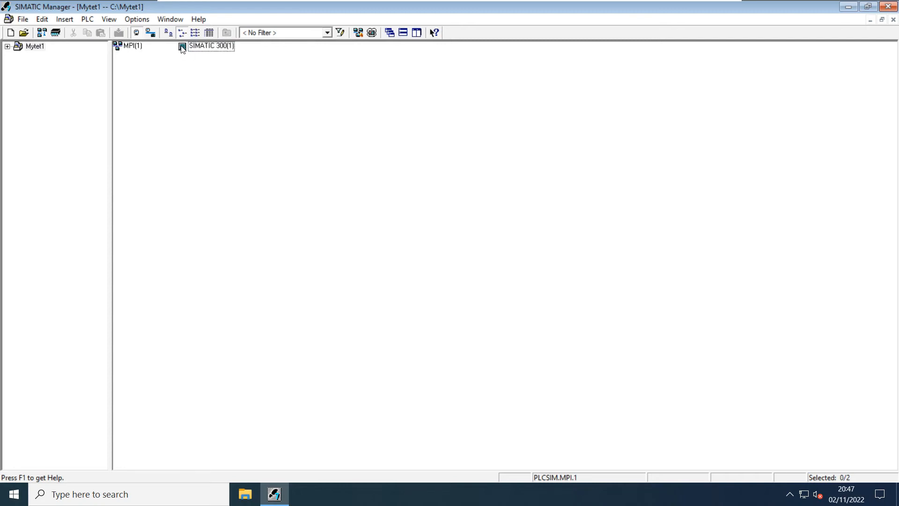
pyautogui.click(8, 47)
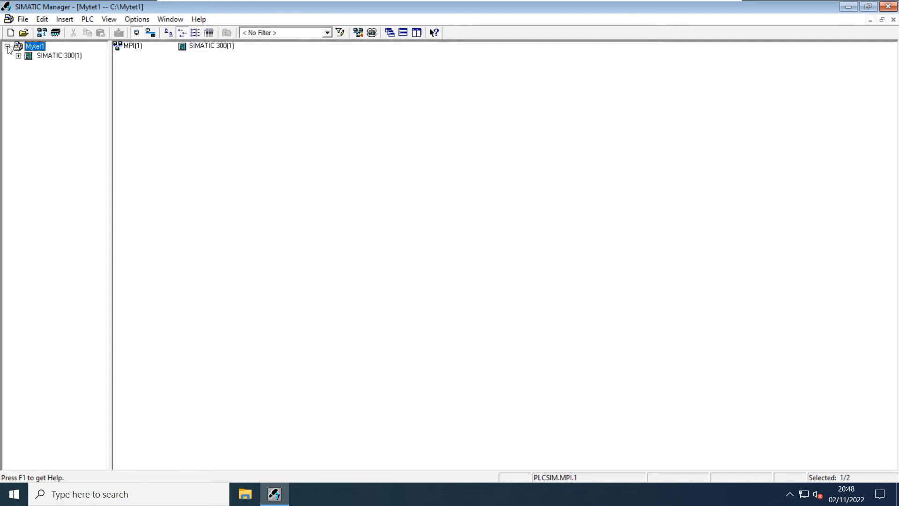
pyautogui.click(53, 58)
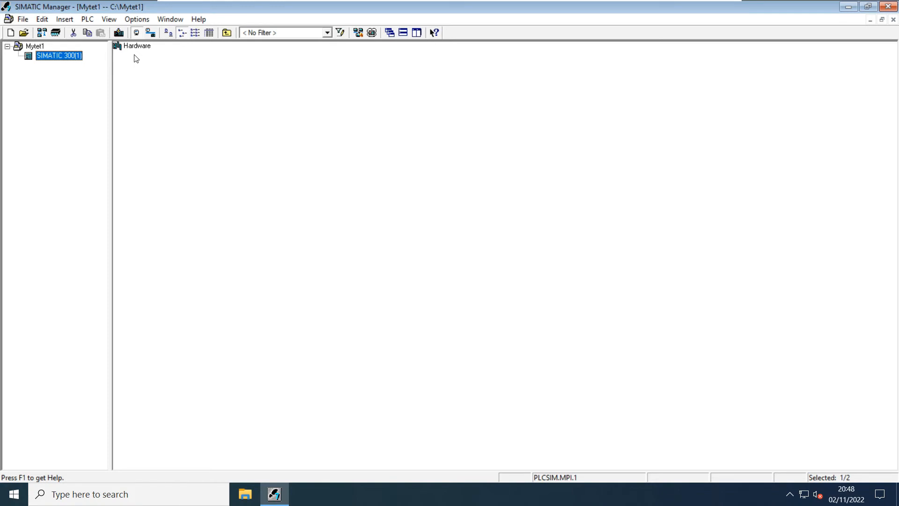
# Set the PG/PC interface parameter assignment to PLCSIM.MPI.1
pyautogui.click(136, 19)
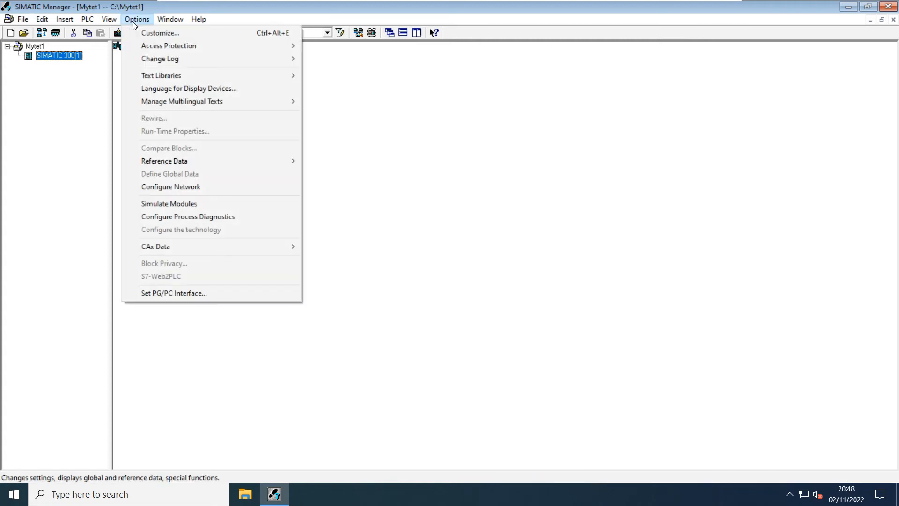
pyautogui.click(185, 295)
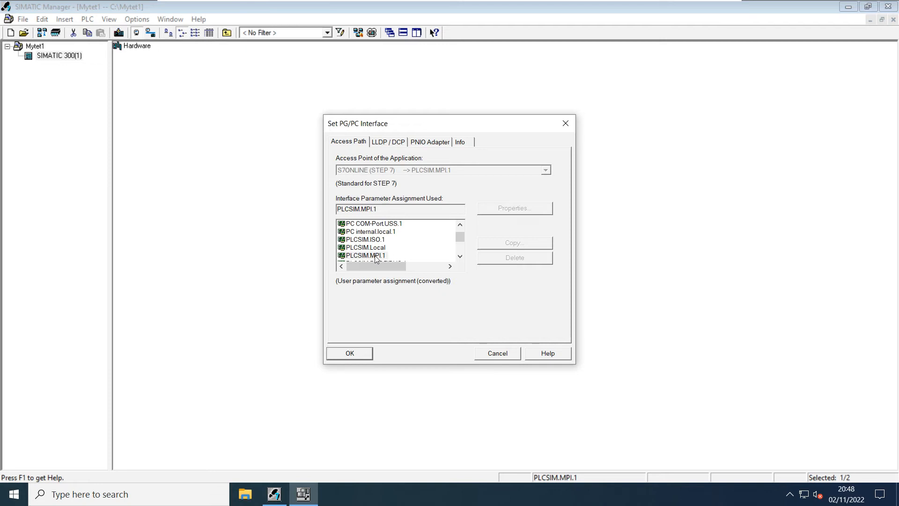
pyautogui.click(460, 256)
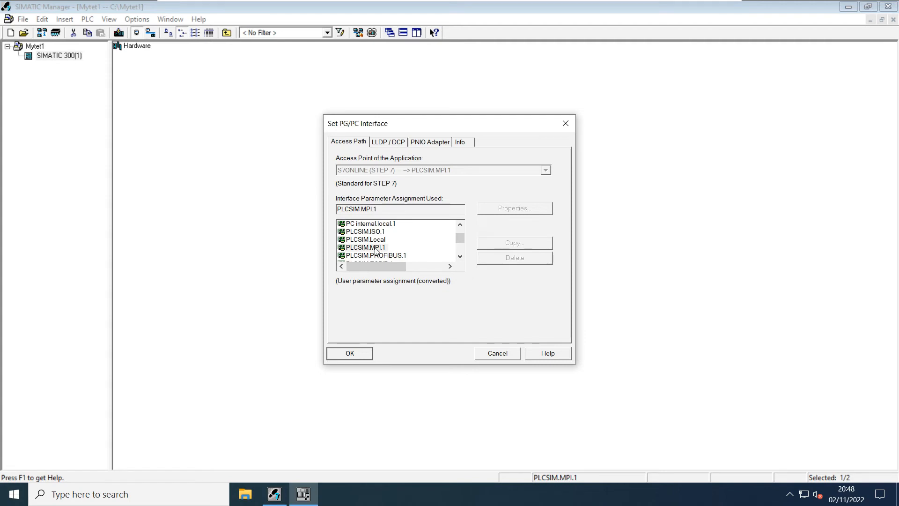
pyautogui.click(357, 354)
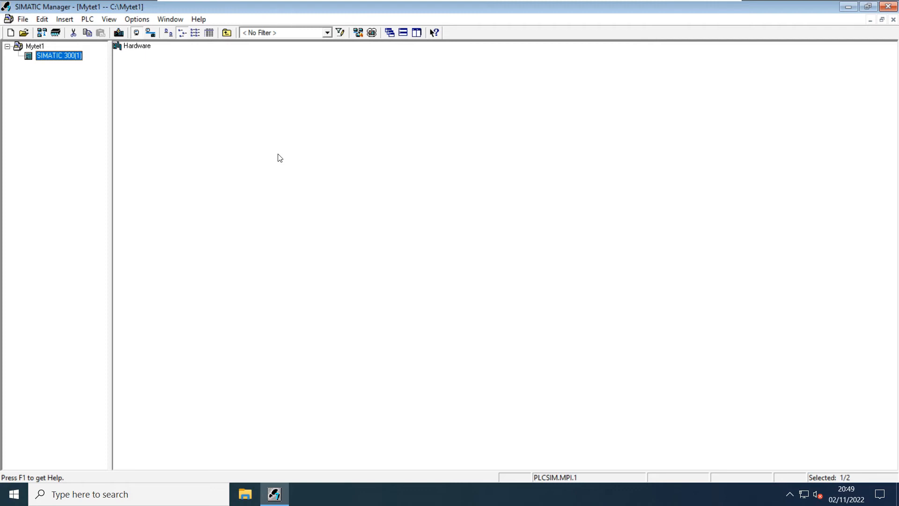
# Turn on the module simulation, set the S7-PLCSIM interface to PLCSIM(MPI) and put the simulated CPU in RUN-P mode
pyautogui.click(372, 32)
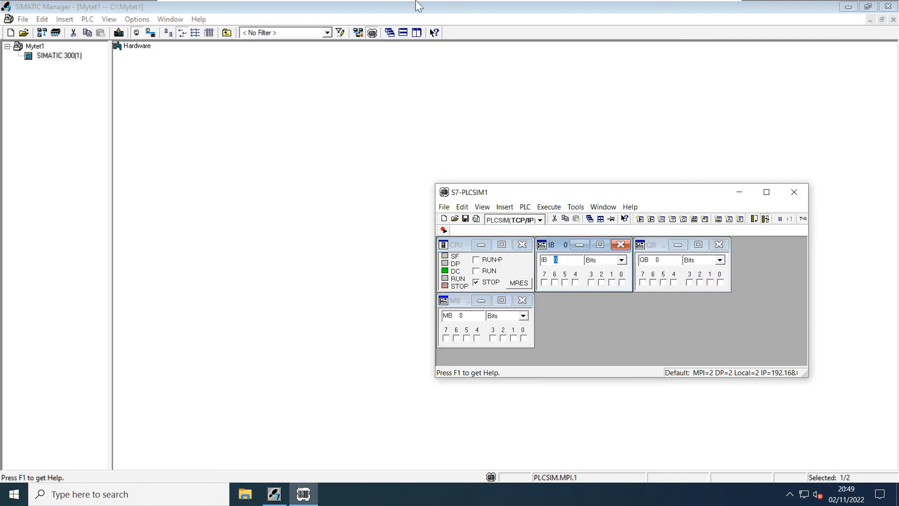
pyautogui.click(539, 220)
pyautogui.click(522, 229)
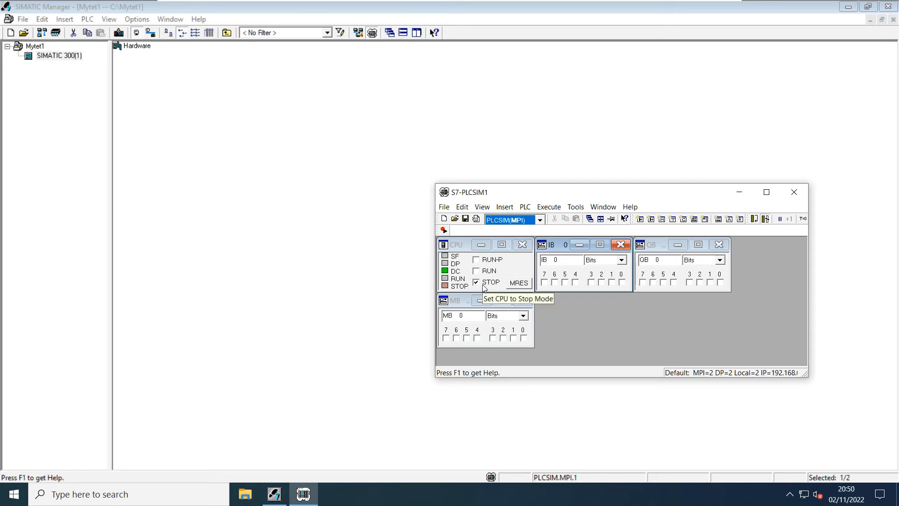
pyautogui.click(477, 261)
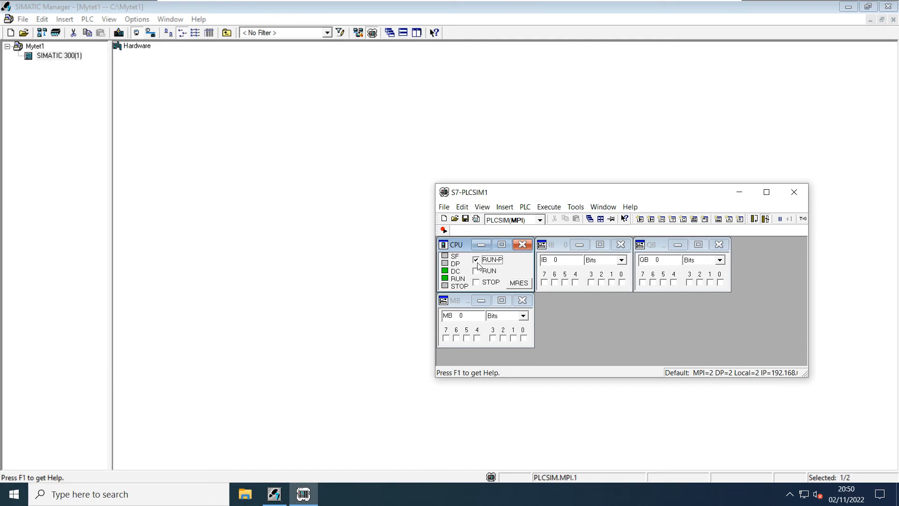
# Open the station's hardware configuration, insert a rail from the RACK-300 catalog folder and enlarge the rack to show all slots
pyautogui.click(295, 173)
pyautogui.doubleClick(136, 46)
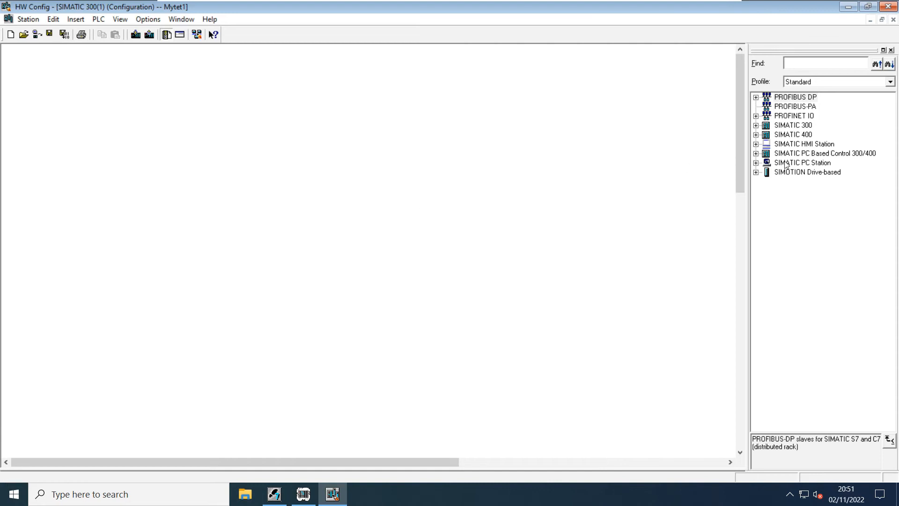
pyautogui.click(756, 125)
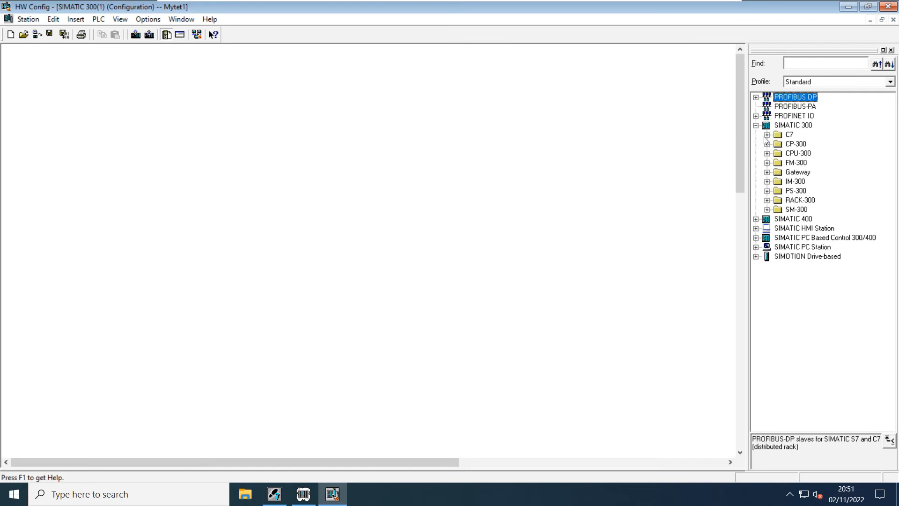
pyautogui.click(766, 200)
pyautogui.doubleClick(790, 210)
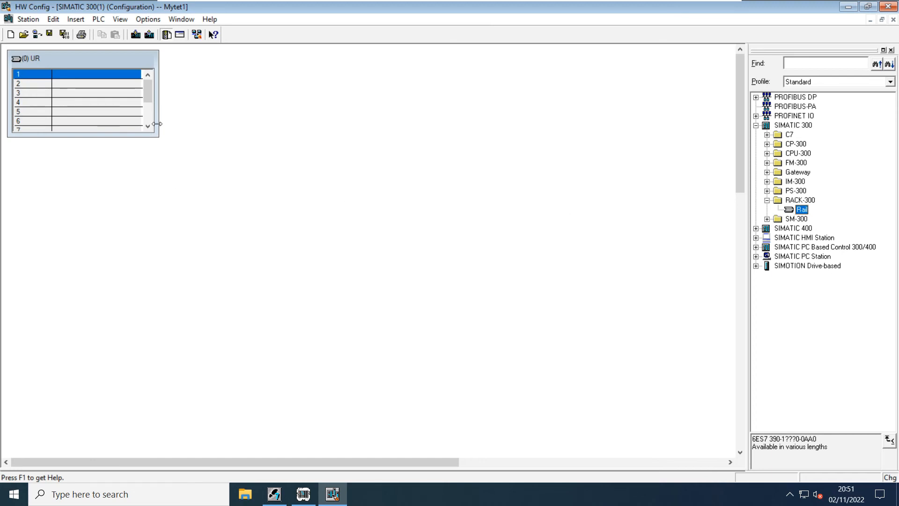
pyautogui.moveTo(156, 135); pyautogui.dragTo(498, 258)
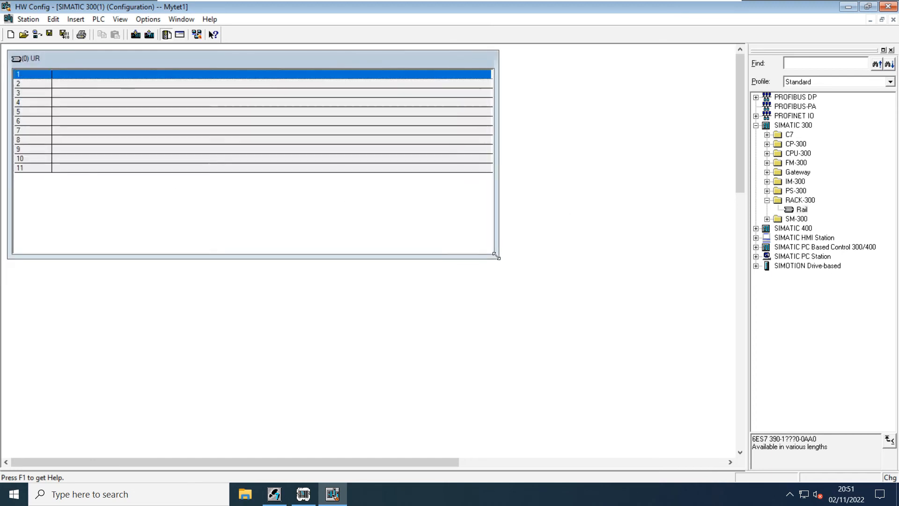
# Insert a PS 307 10A power supply from the PS-300 catalog folder in slot 1
pyautogui.click(767, 191)
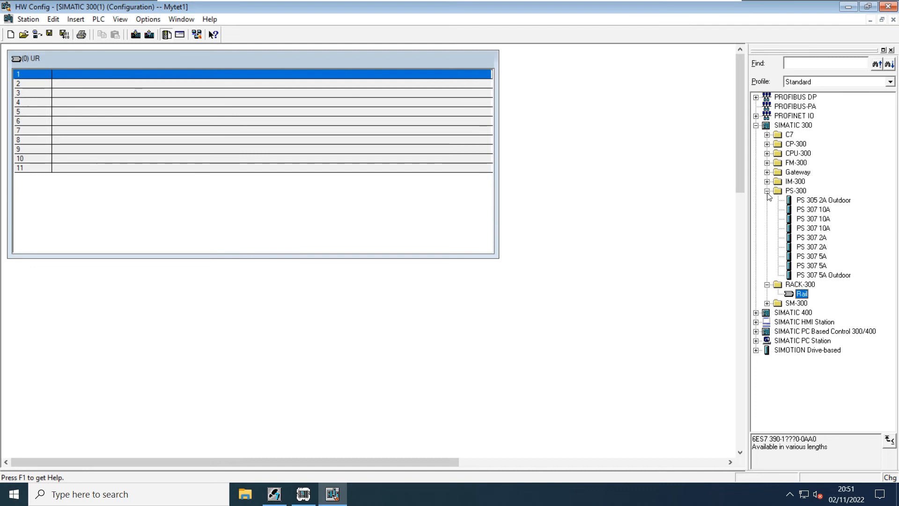
pyautogui.doubleClick(813, 219)
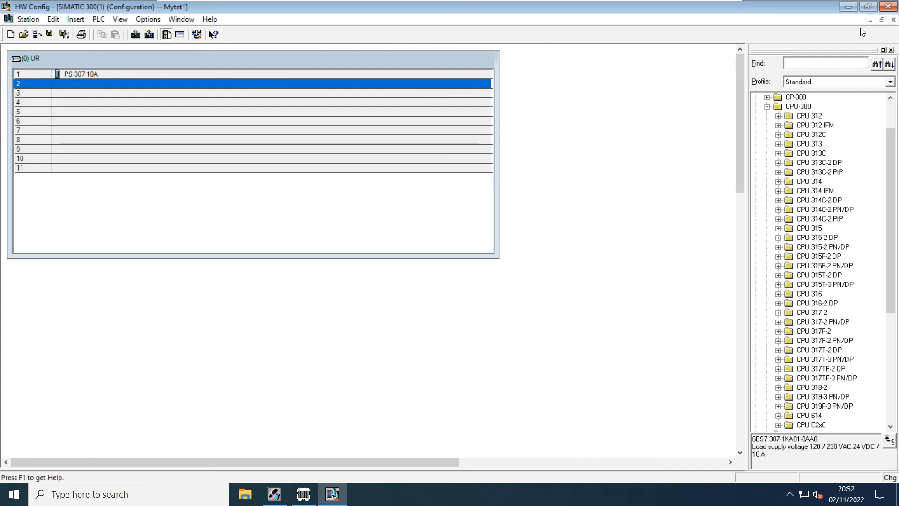
# Insert the CPU 312C with order number 6ES7 312-5BD00-0AB0 from the CPU-300 catalog folder in slot 2
pyautogui.doubleClick(813, 134)
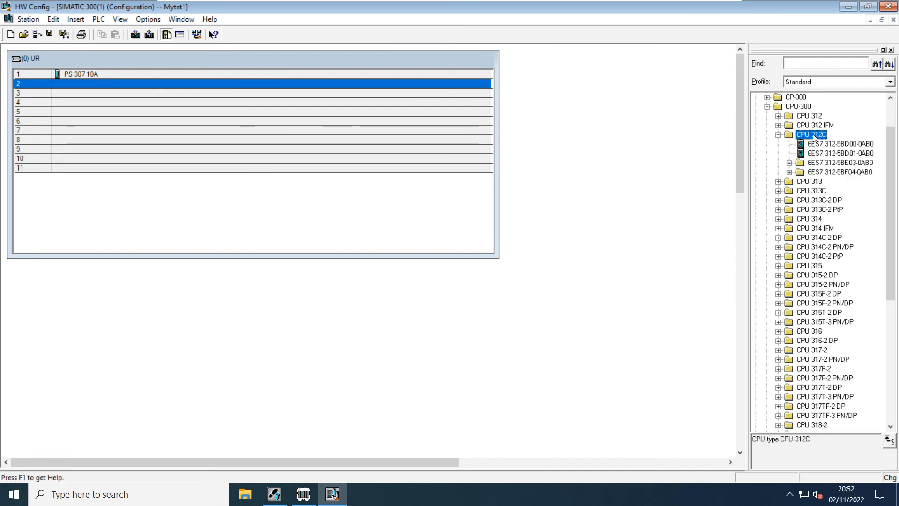
pyautogui.click(825, 145)
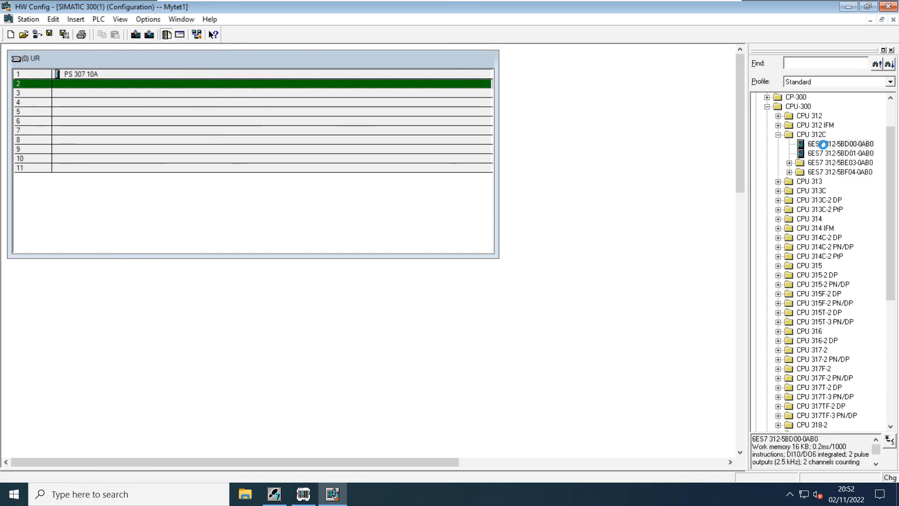
pyautogui.doubleClick(825, 146)
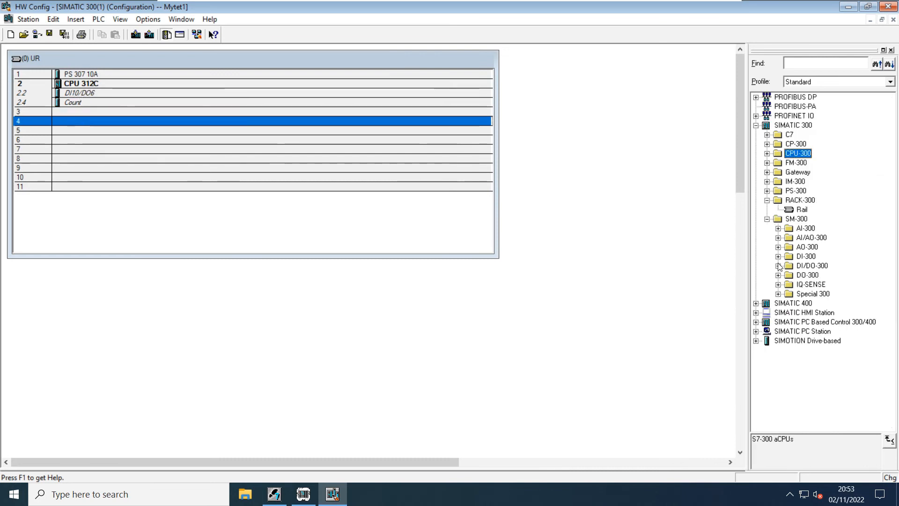
# Insert an SM 323 DI16/DO16x24V/0.5A module from the DI/DO-300 catalog folder in slot 4
pyautogui.click(778, 265)
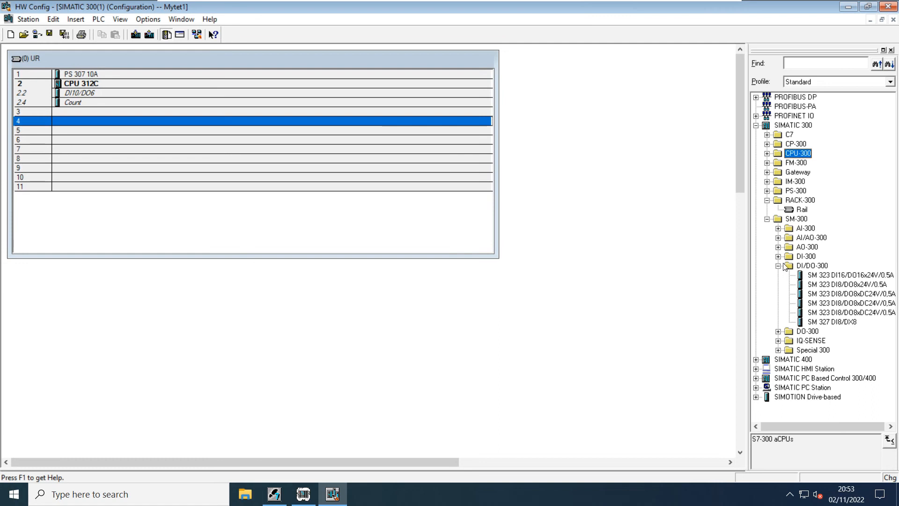
pyautogui.click(815, 275)
pyautogui.doubleClick(815, 279)
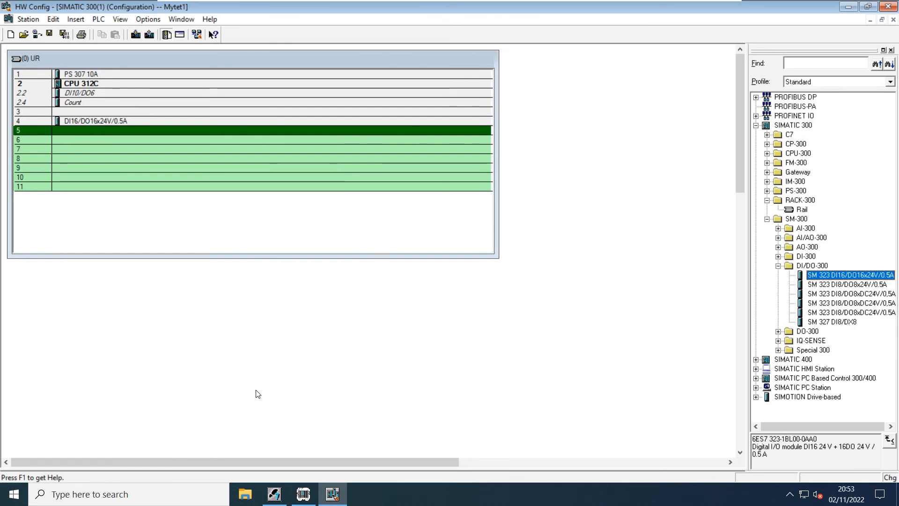
# Start a download for the CPU 312C to view its accessible nodes, and cancel it without loading
pyautogui.hotkey('ctrl', 'l')
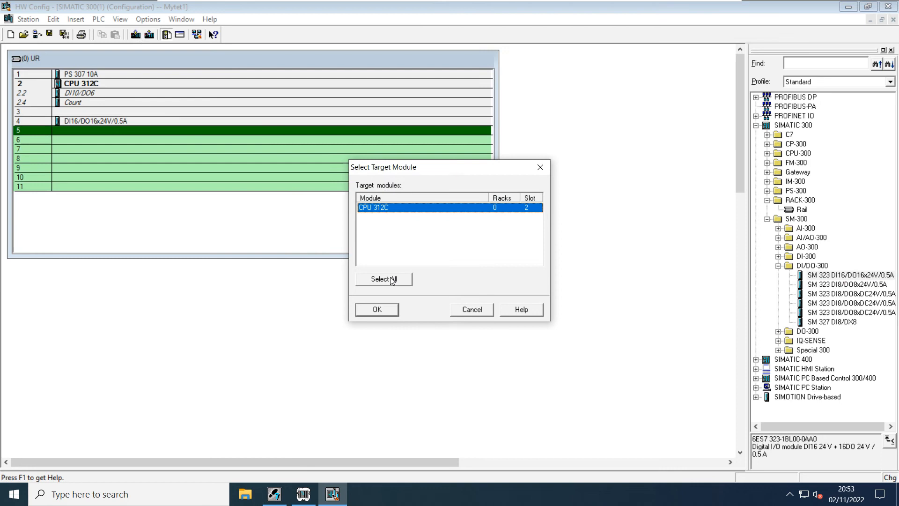
pyautogui.click(379, 309)
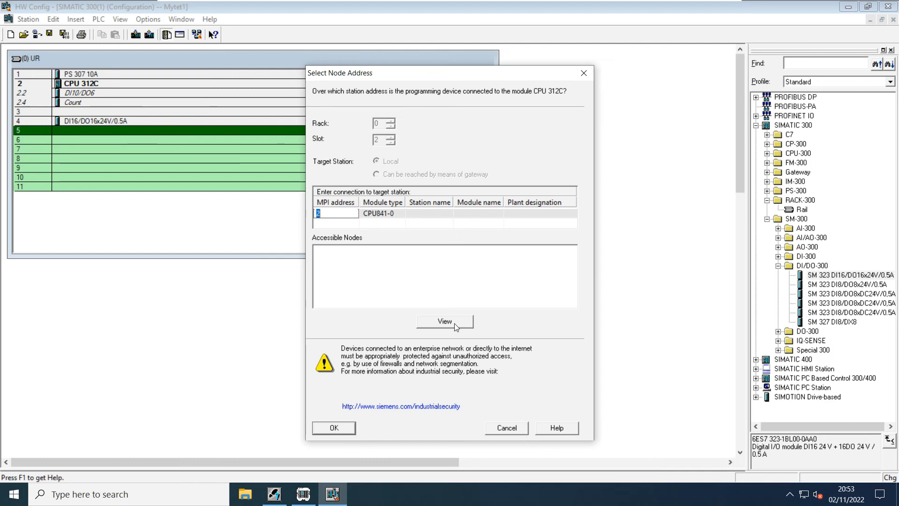
pyautogui.click(454, 323)
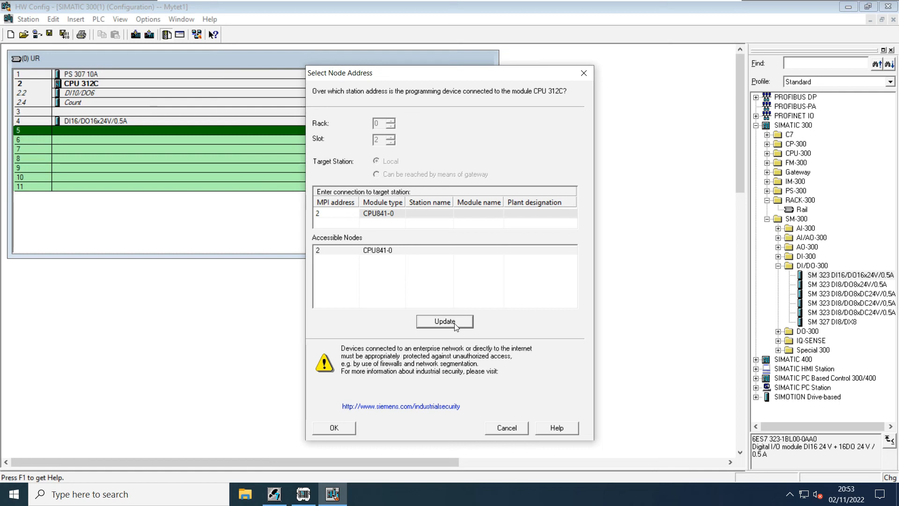
pyautogui.press('Escape')
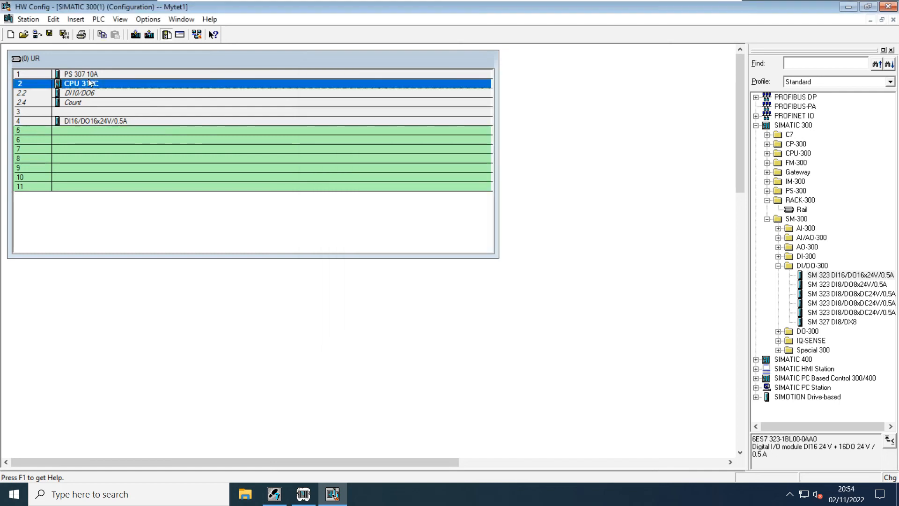
# Network the CPU 312C's MPI interface to the MPI(1) subnet and set its address to 5
pyautogui.doubleClick(88, 83)
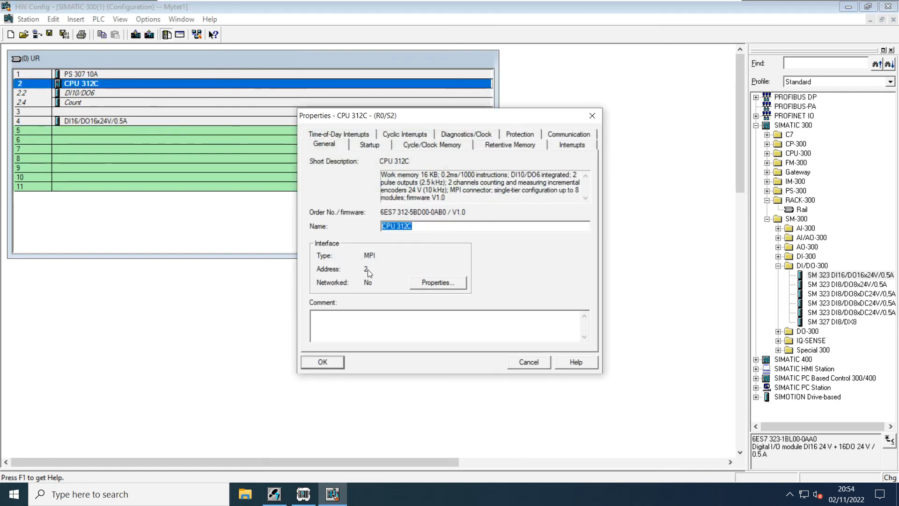
pyautogui.click(426, 283)
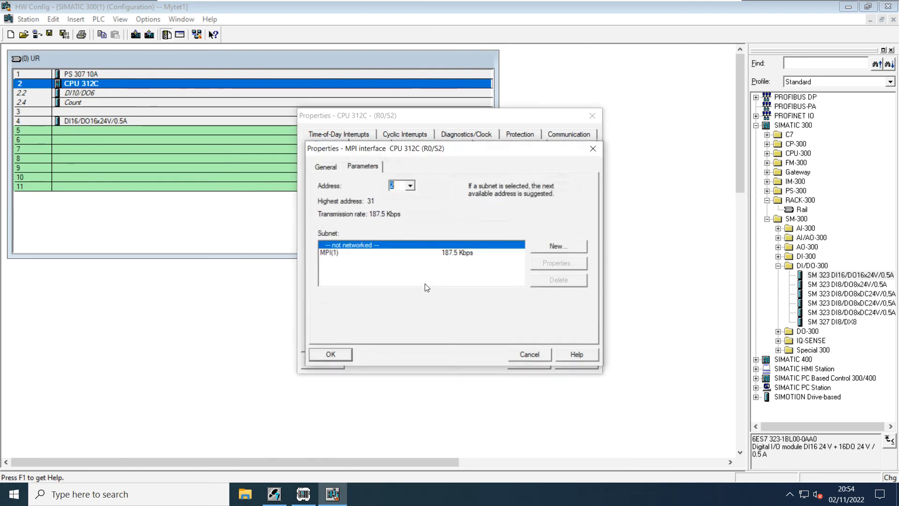
pyautogui.click(338, 253)
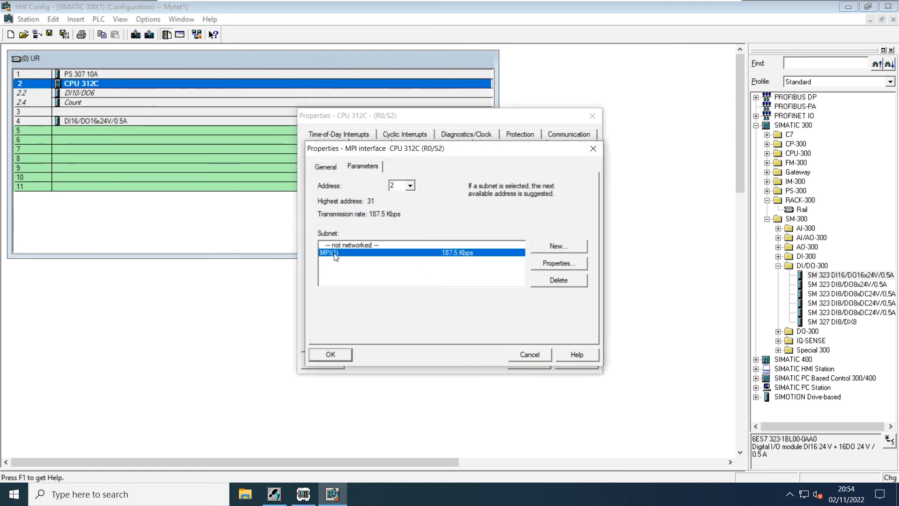
pyautogui.click(406, 185)
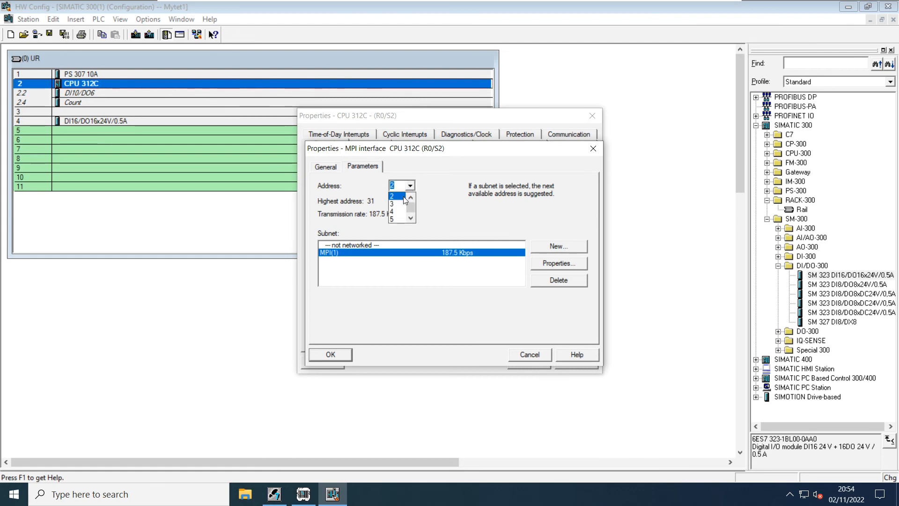
pyautogui.click(396, 219)
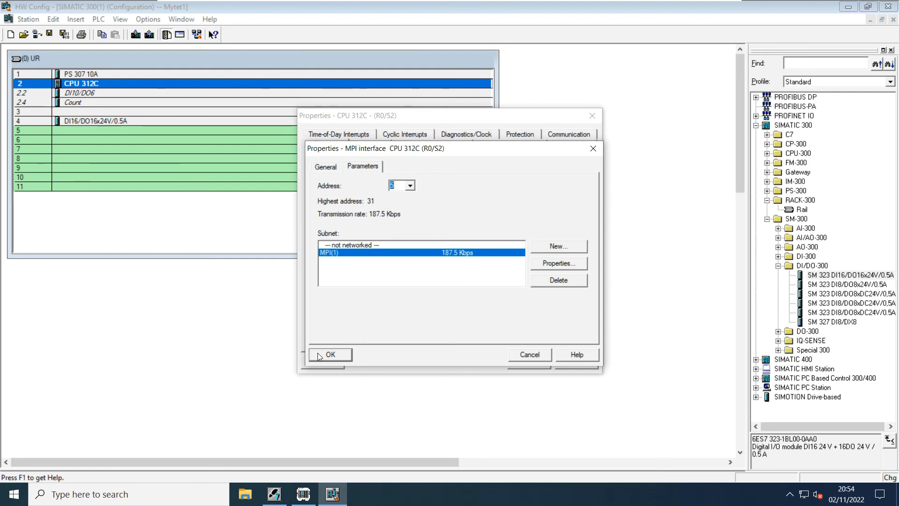
pyautogui.click(341, 354)
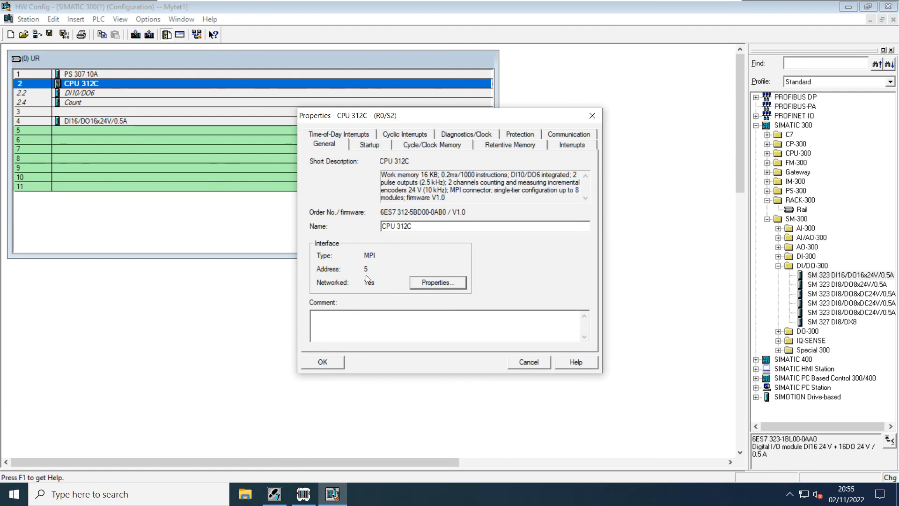
pyautogui.click(324, 365)
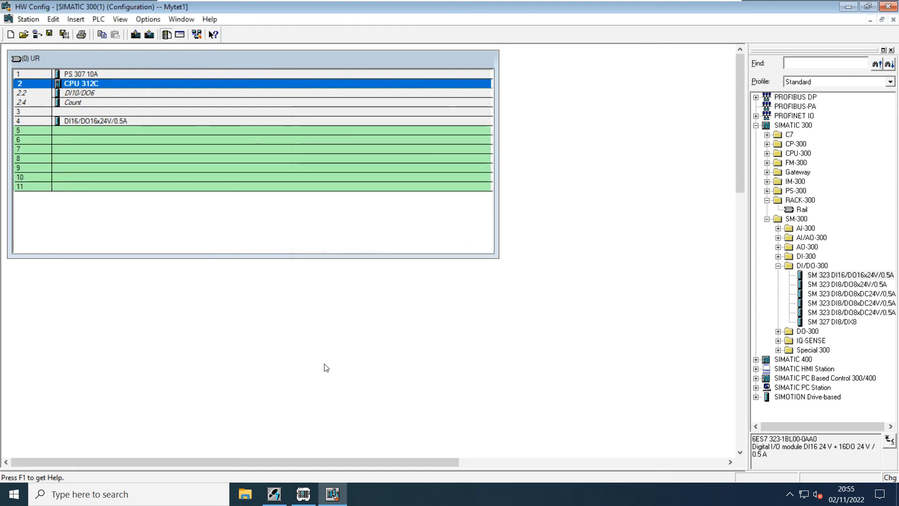
# Download the configuration to the CPU 312C through the accessible node at MPI address 2, stopping the module and restarting it
pyautogui.click(135, 35)
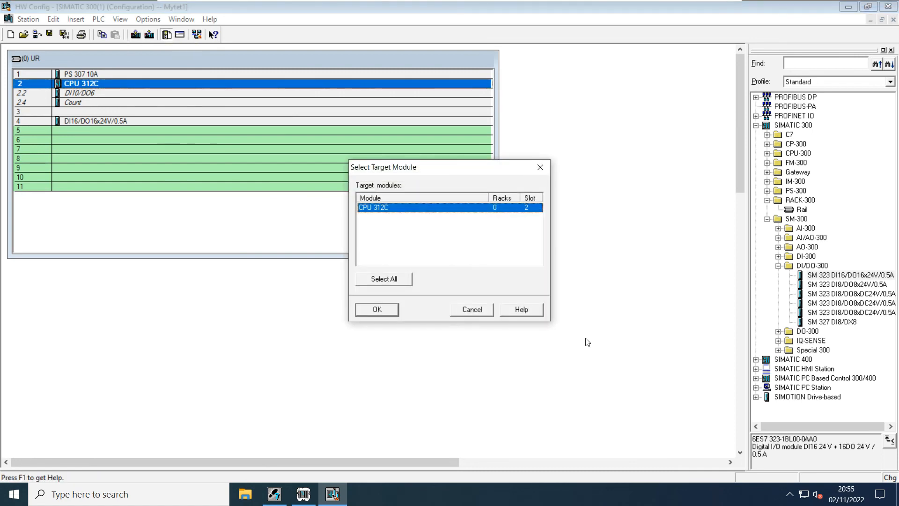
pyautogui.click(386, 311)
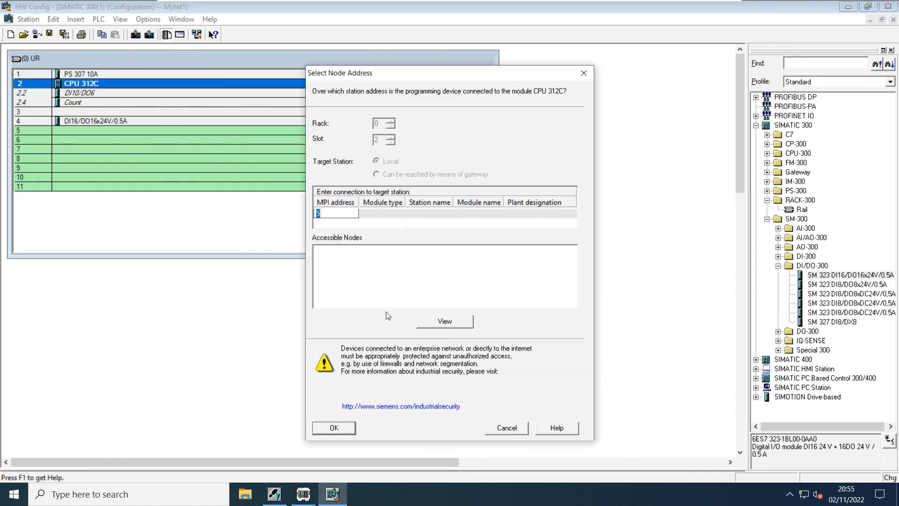
pyautogui.click(365, 254)
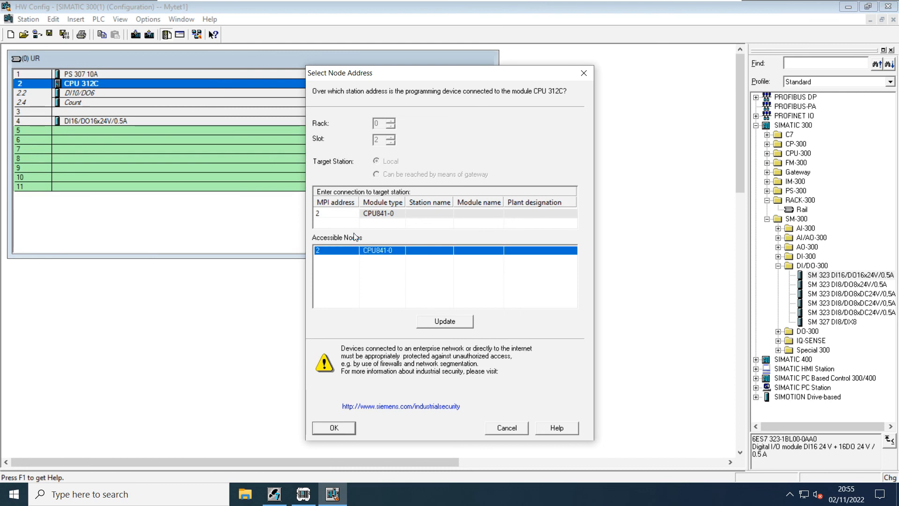
pyautogui.click(340, 221)
pyautogui.click(345, 253)
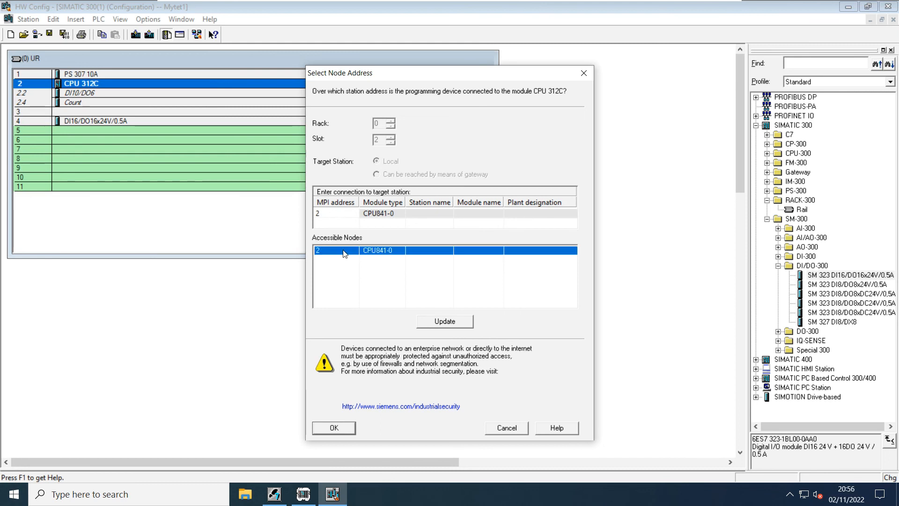
pyautogui.click(334, 428)
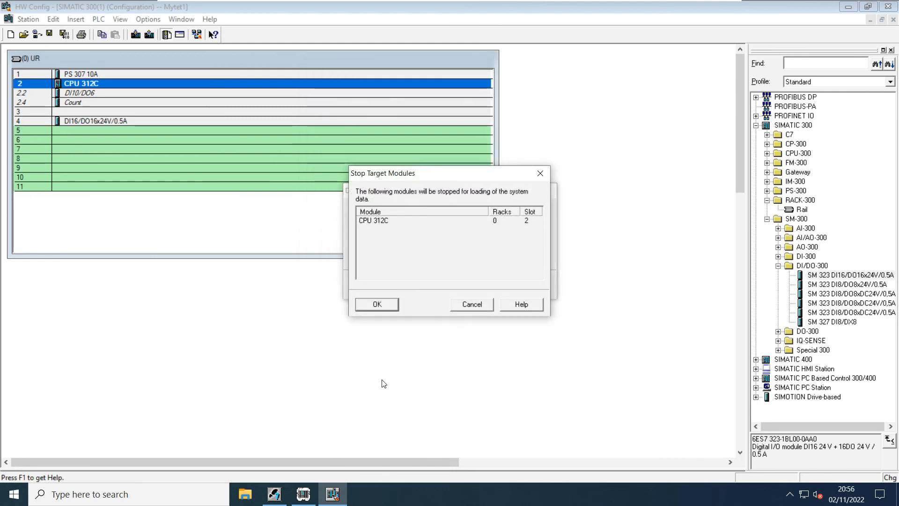
pyautogui.click(377, 305)
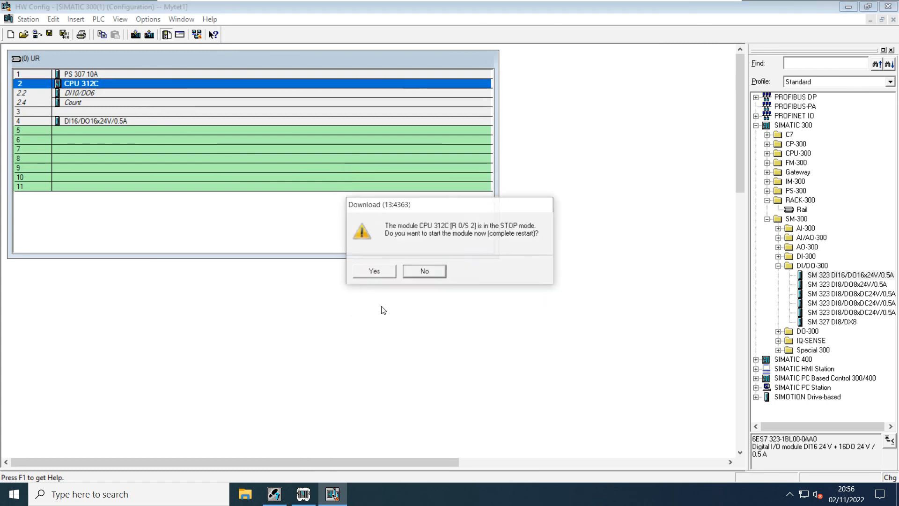
pyautogui.click(377, 275)
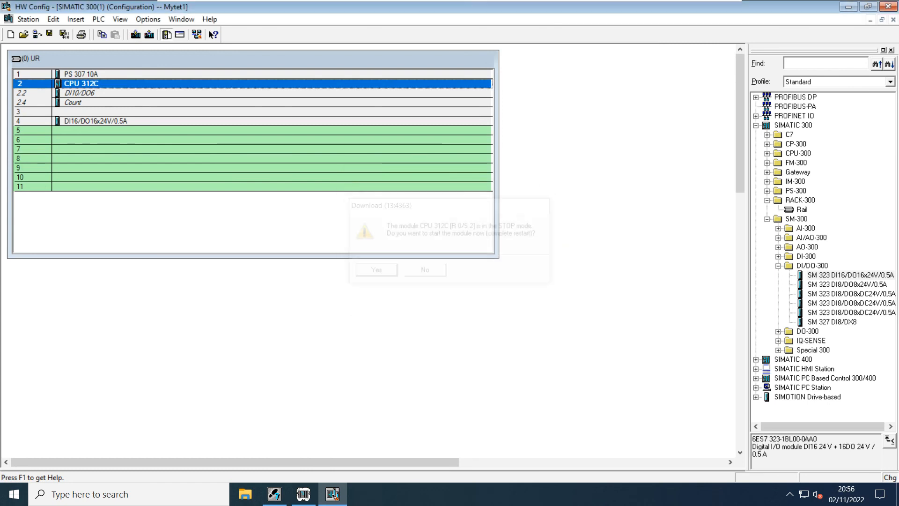
# Check the CPU 312C's interface properties and start another download to view the accessible nodes
pyautogui.doubleClick(89, 80)
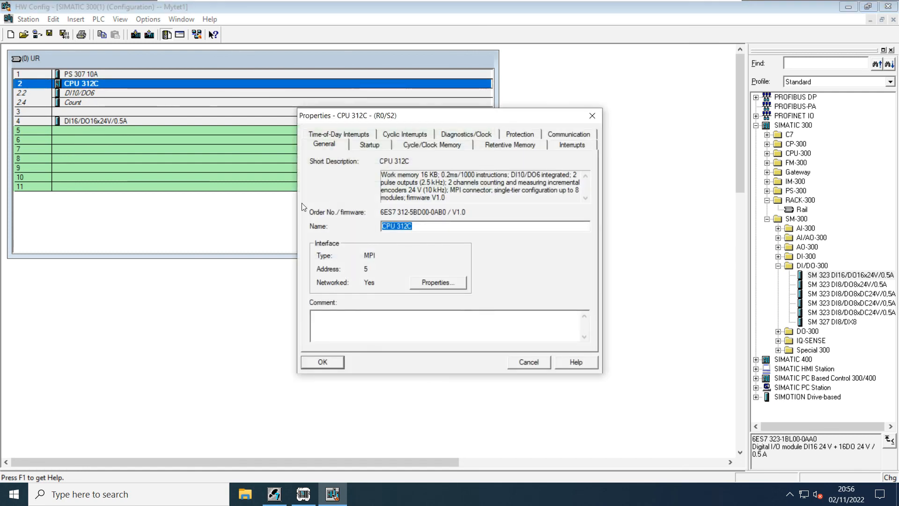
pyautogui.click(322, 363)
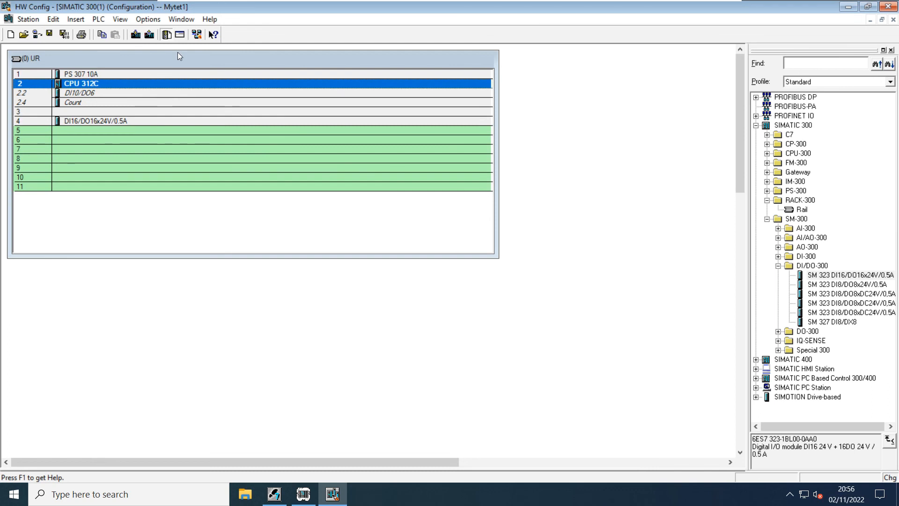
pyautogui.click(135, 35)
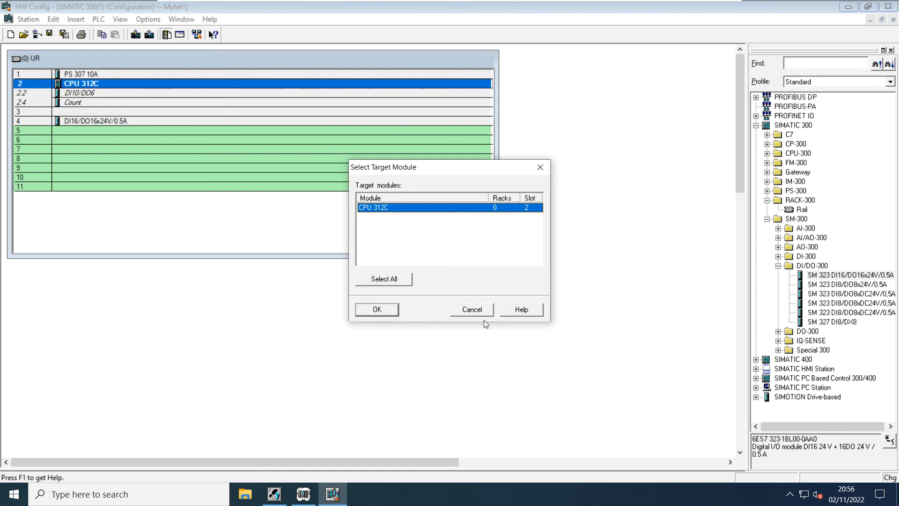
pyautogui.click(377, 308)
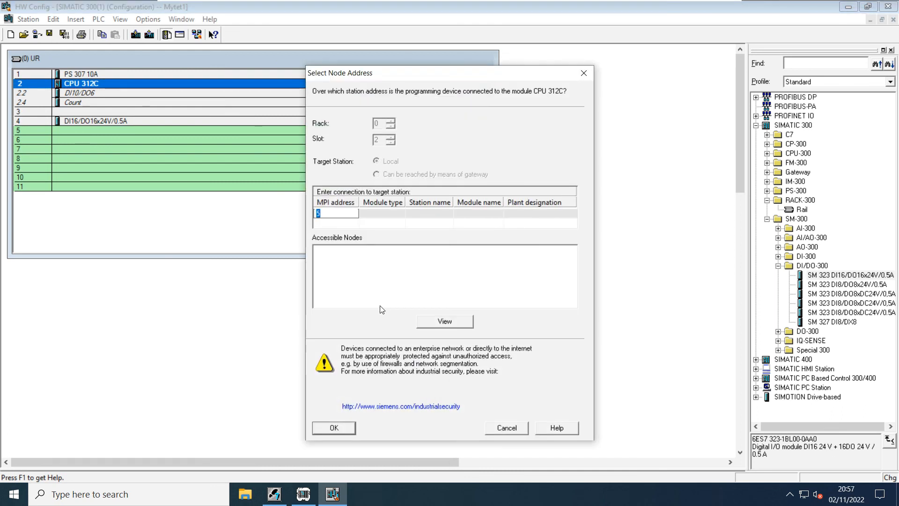
pyautogui.click(434, 323)
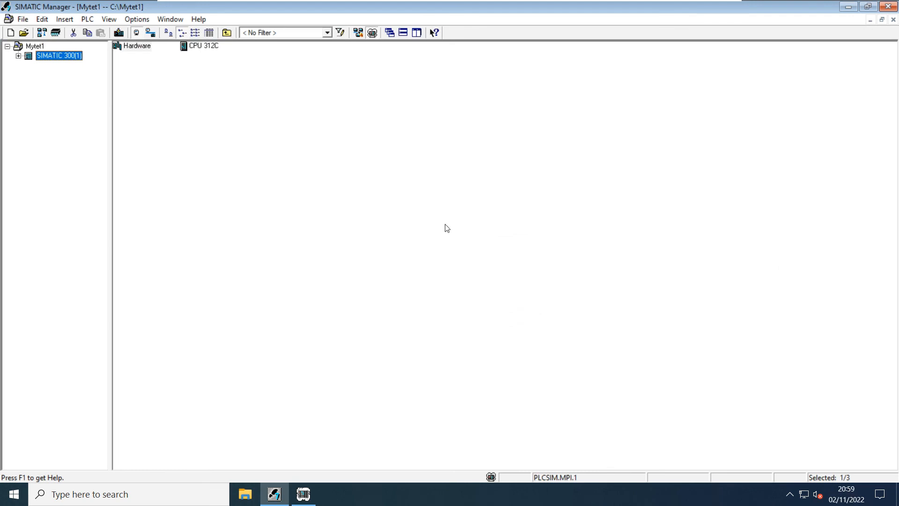
# Expand the SIMATIC 300(1) station in SIMATIC Manager down to S7 Program(1) and show its Blocks folder
pyautogui.click(18, 56)
pyautogui.click(29, 65)
pyautogui.click(41, 75)
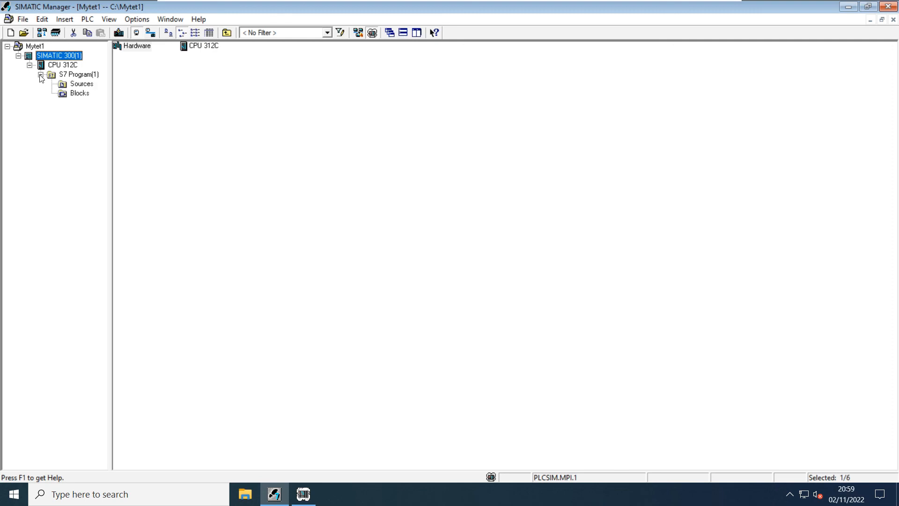
pyautogui.click(73, 94)
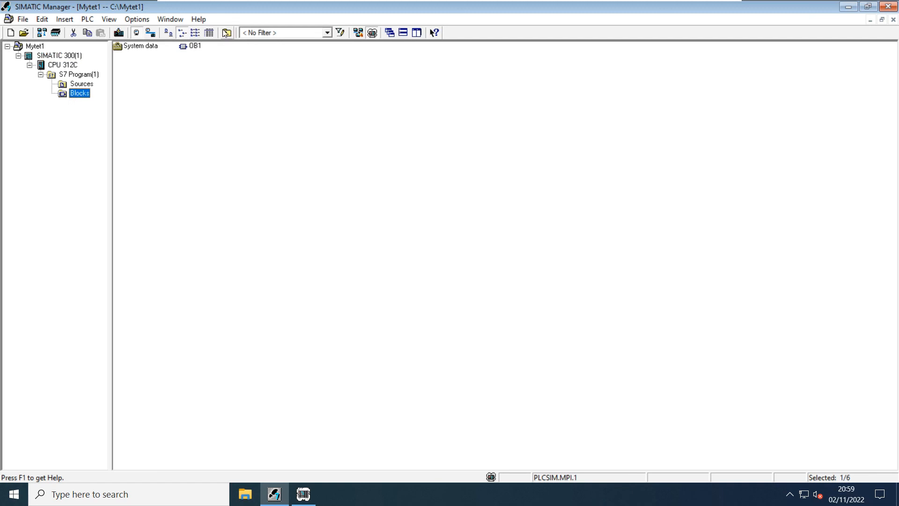
# Set OB1's creation language to LAD and bring the block up in the LAD/STL/FBD editor
pyautogui.click(190, 47)
pyautogui.hotkey('alt', 'Return')
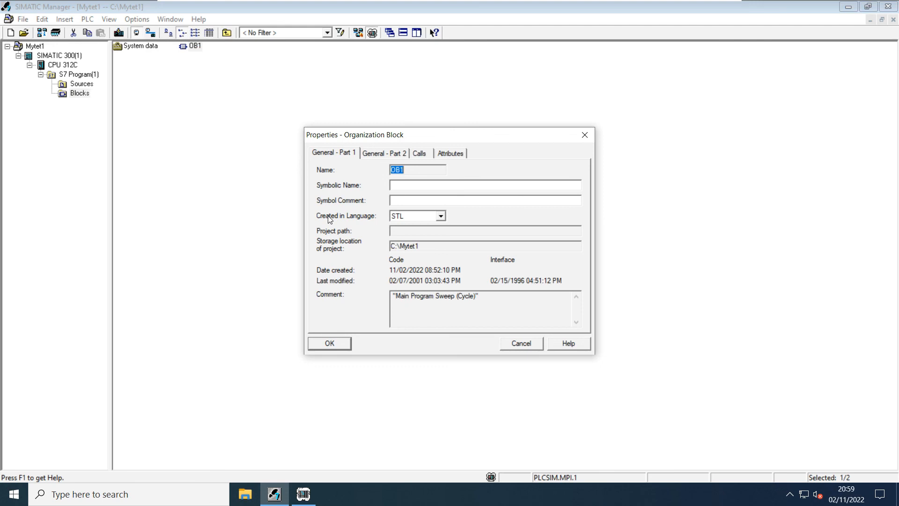
pyautogui.click(420, 217)
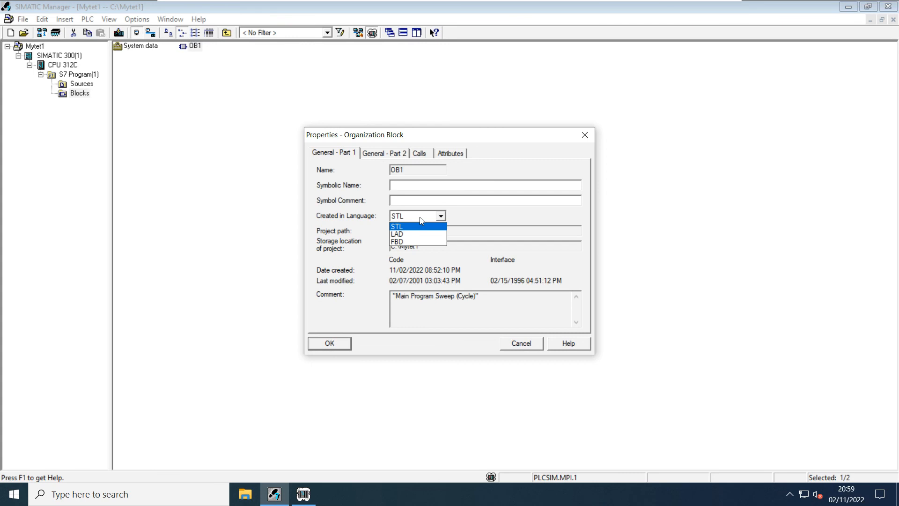
pyautogui.click(411, 234)
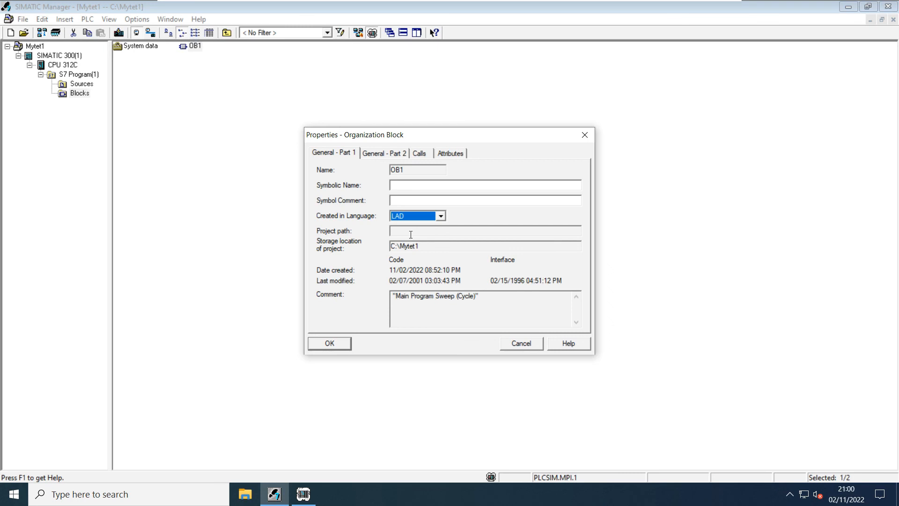
pyautogui.press('Return')
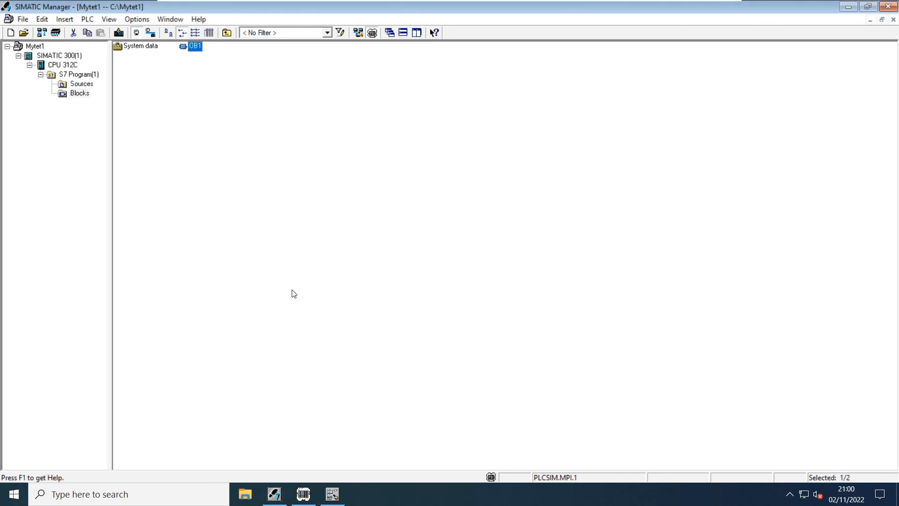
pyautogui.click(335, 497)
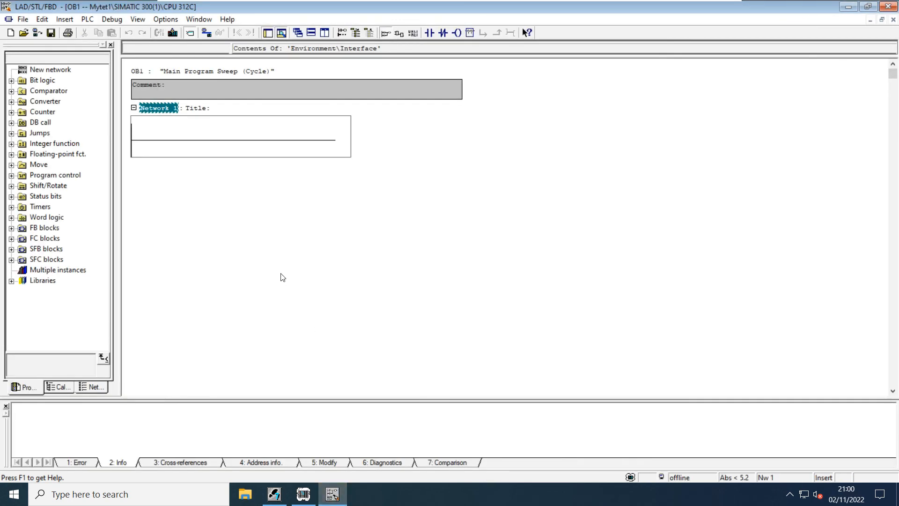